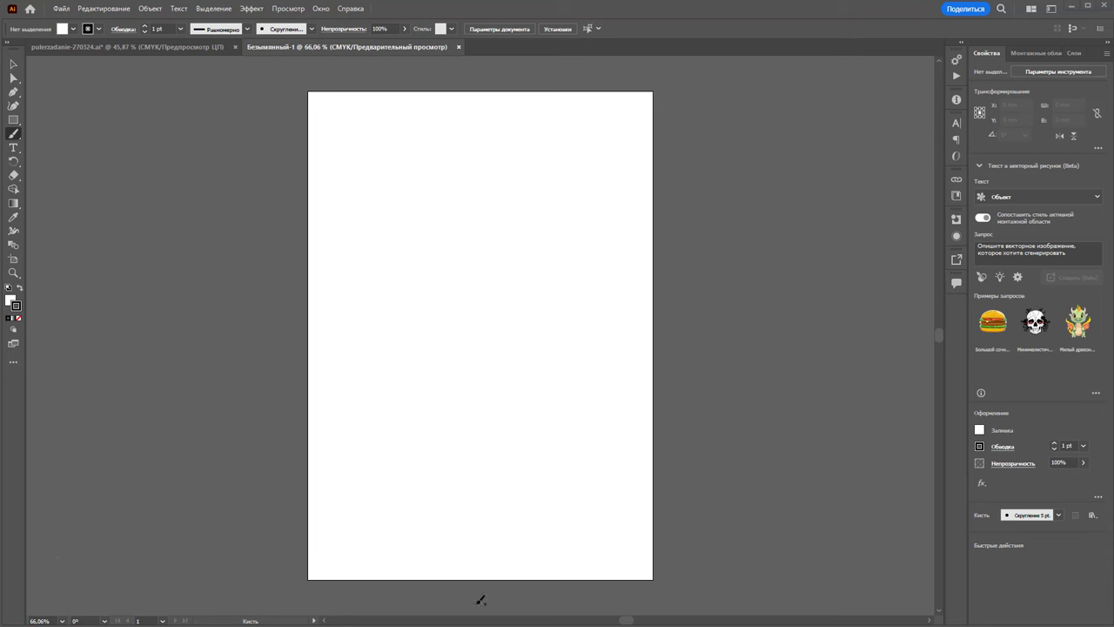
- Look at the Pen and Brush tool flyouts, then expand the collapsed dock panels to full view
left_click(13, 92)
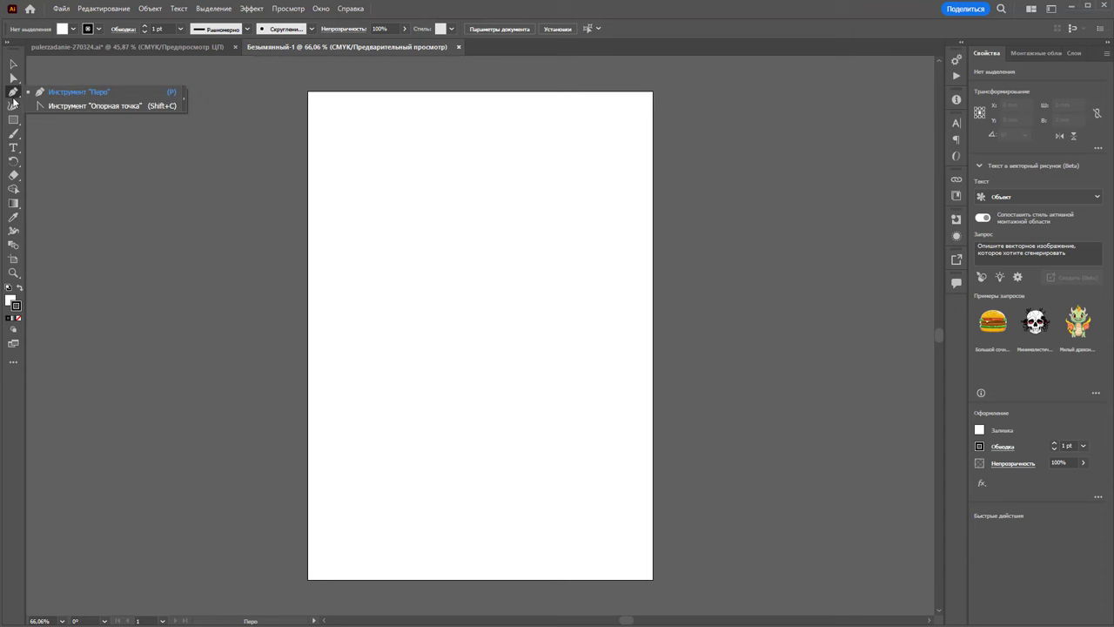
left_click(13, 133)
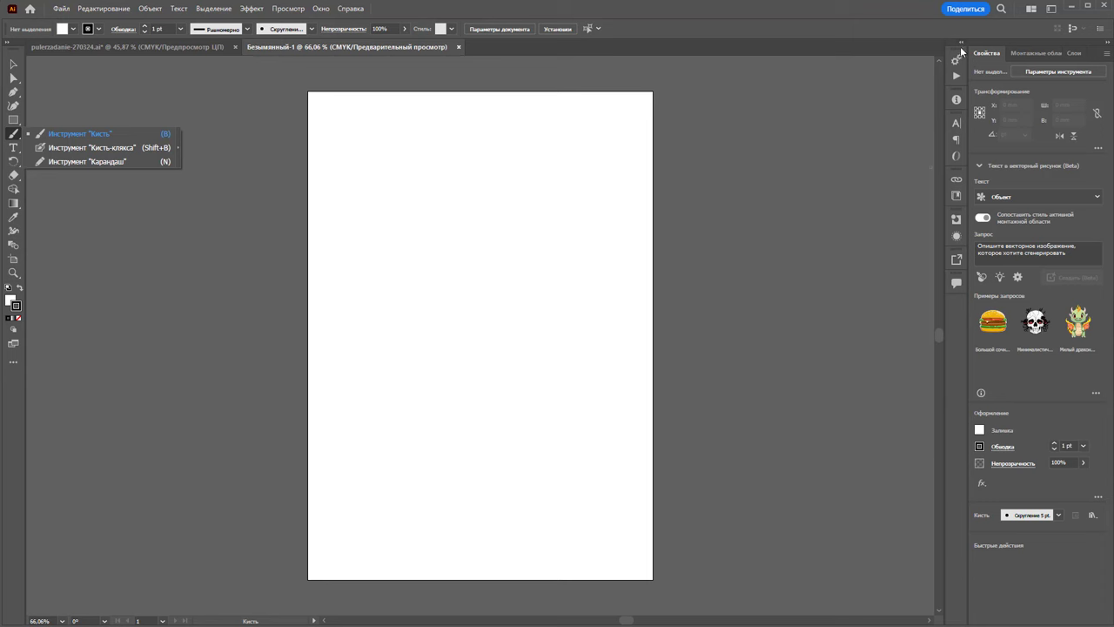
left_click(962, 48)
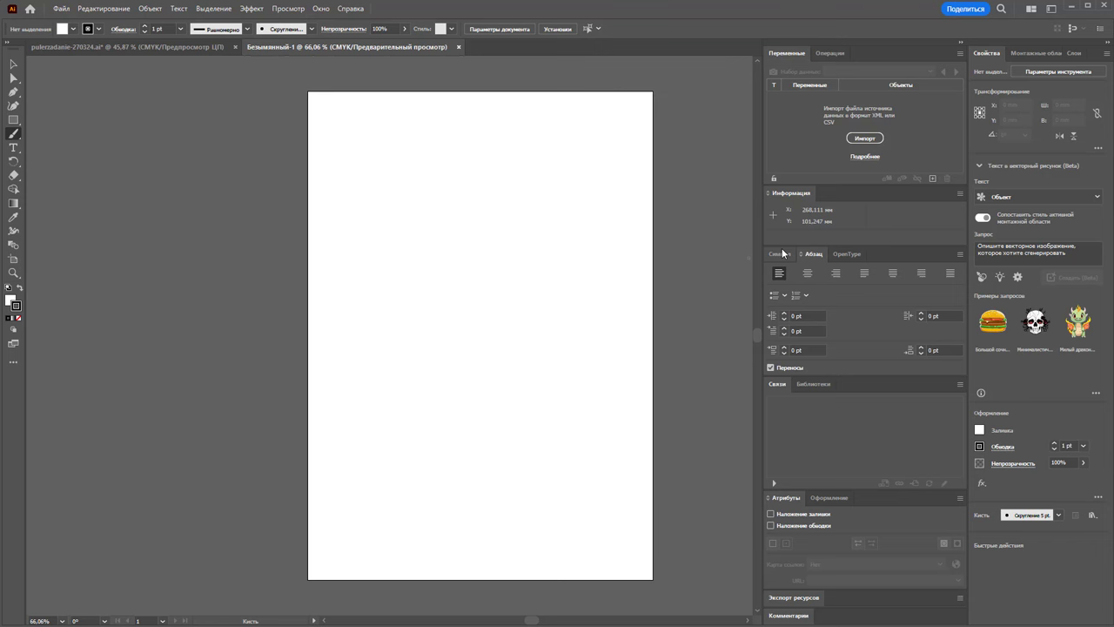
- Switch to the Essentials Classic workspace and dock Properties with the colour and stroke panels
left_click(322, 10)
mouse_move(366, 65)
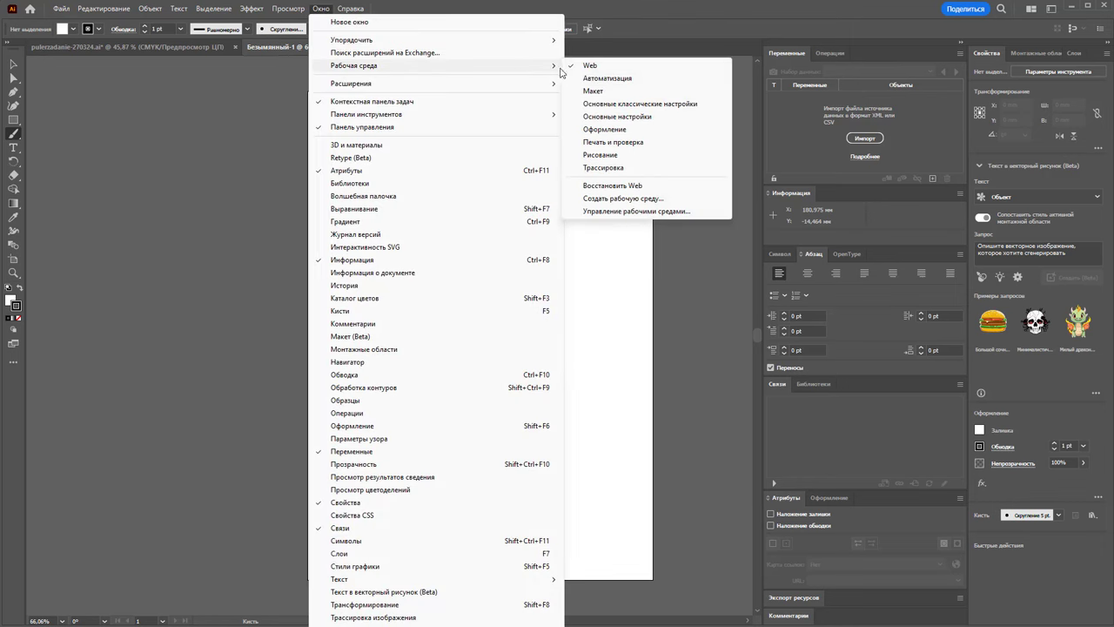
left_click(636, 104)
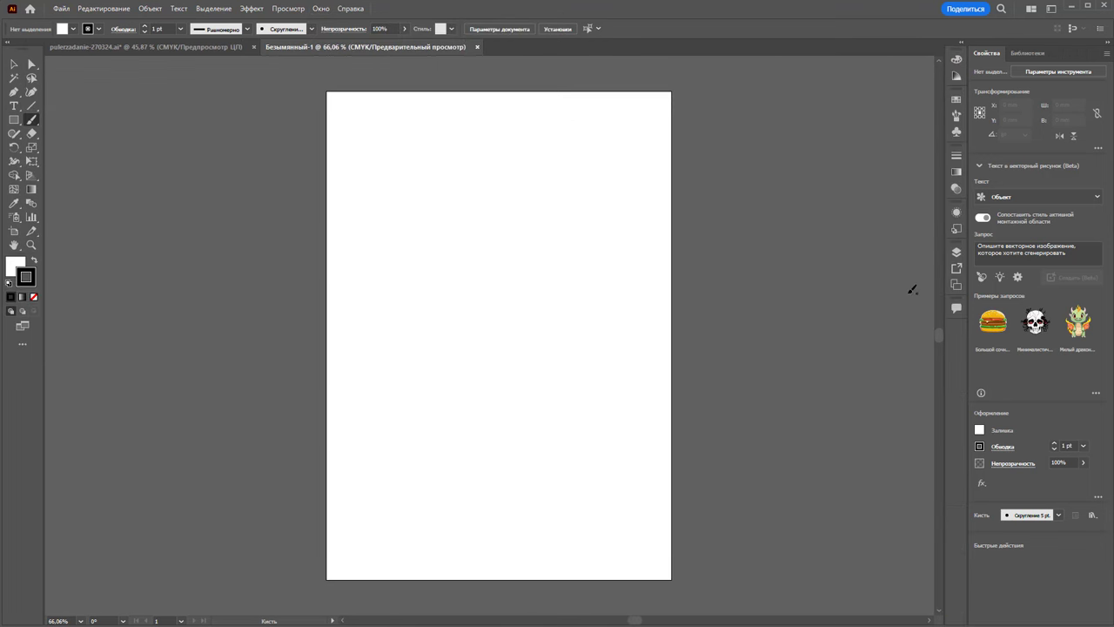
left_click(960, 41)
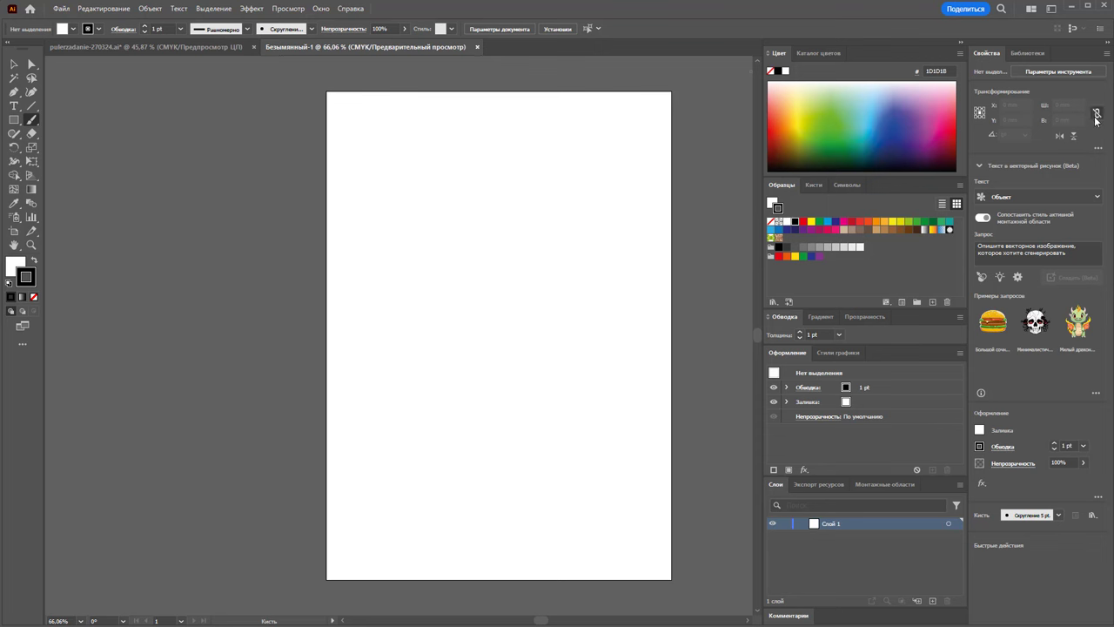
left_click_drag(983, 62, 814, 481)
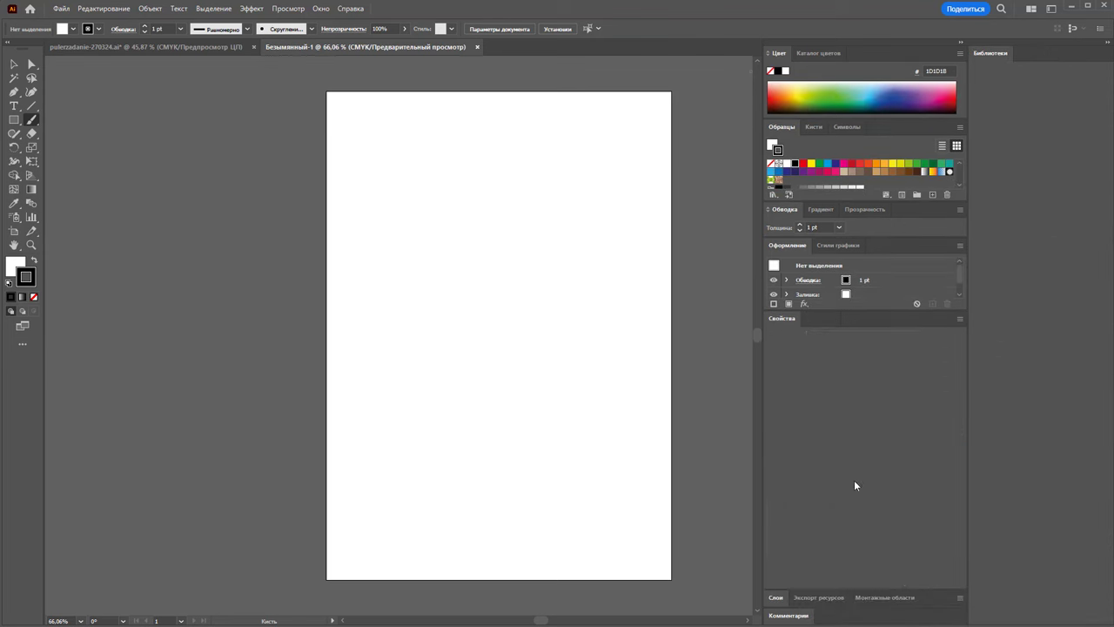
- Collapse the panel columns to icons, then widen the right dock to show full panels
left_click(961, 43)
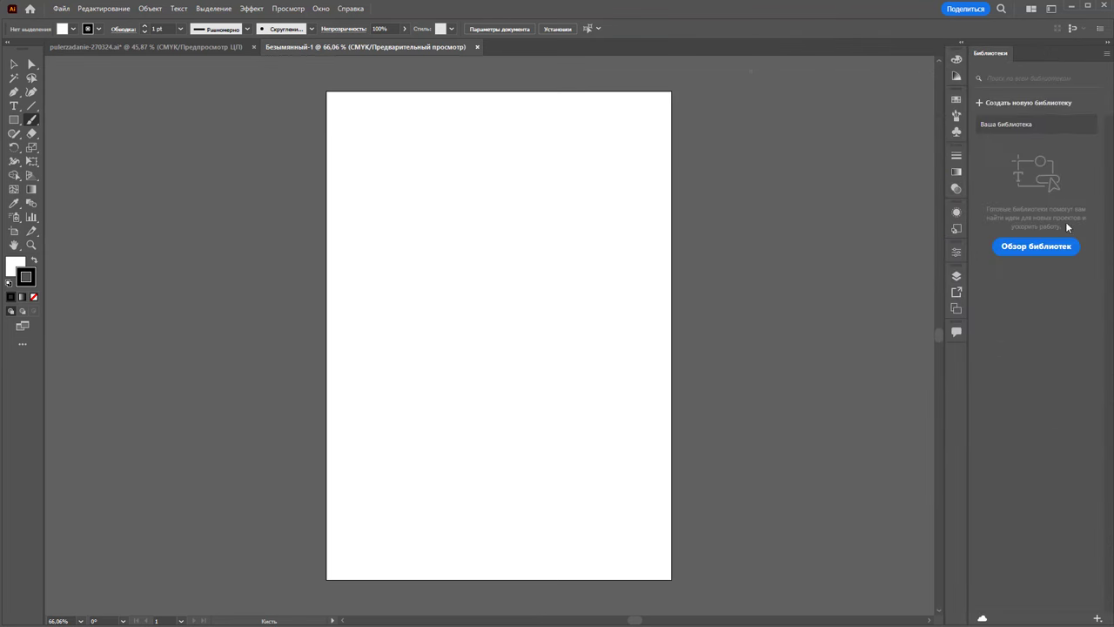
left_click(1106, 44)
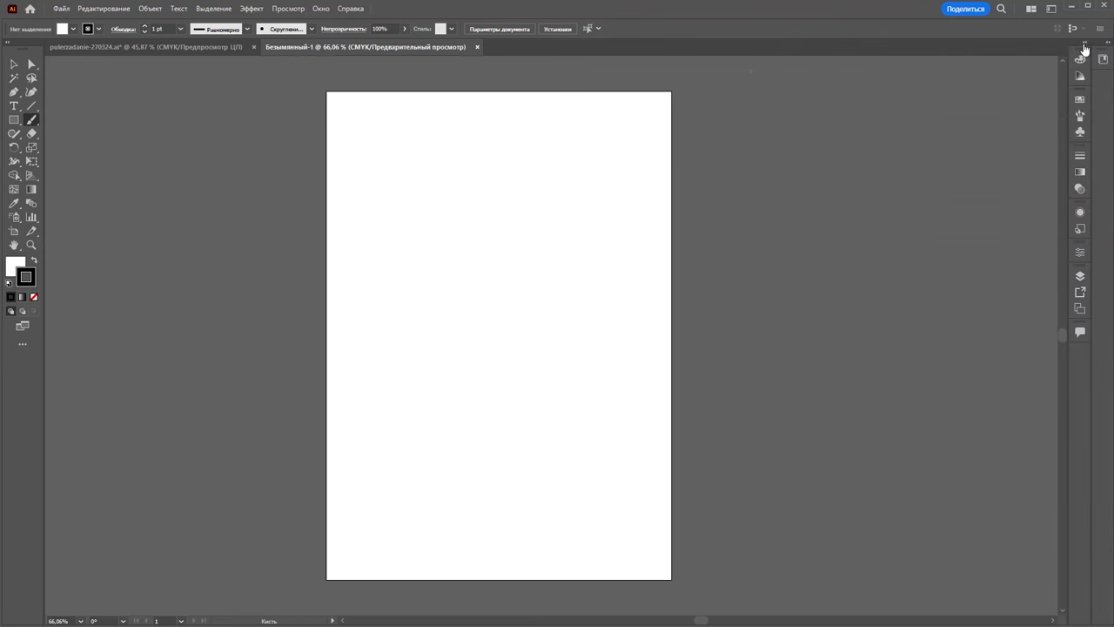
left_click_drag(1064, 59, 880, 94)
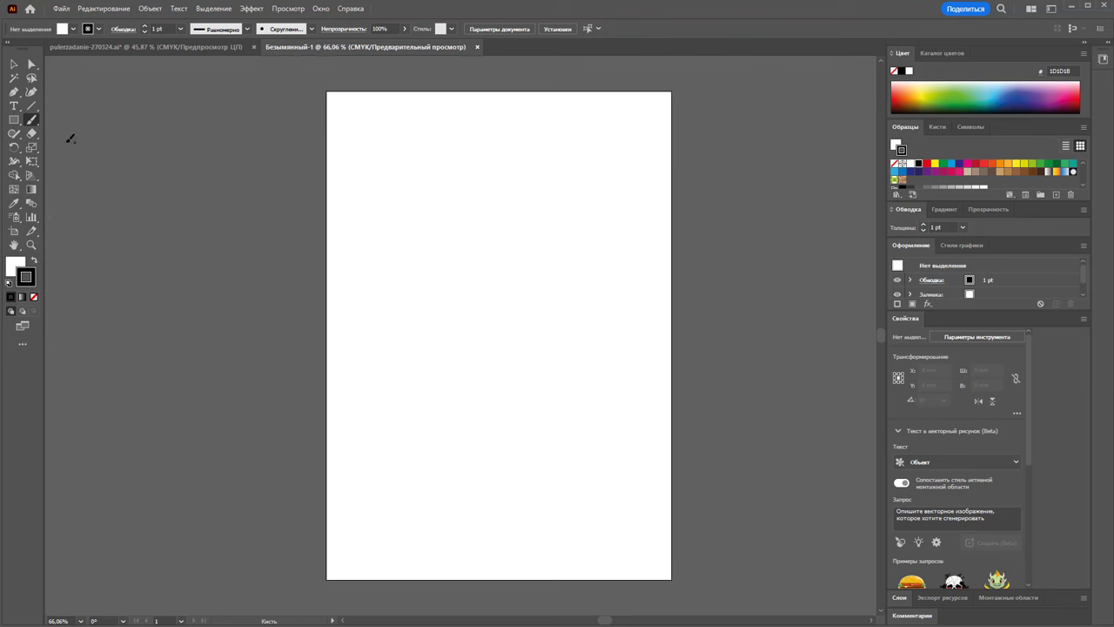
- Narrow the toolbar to a single column and switch to the Basic toolbar
left_click(10, 43)
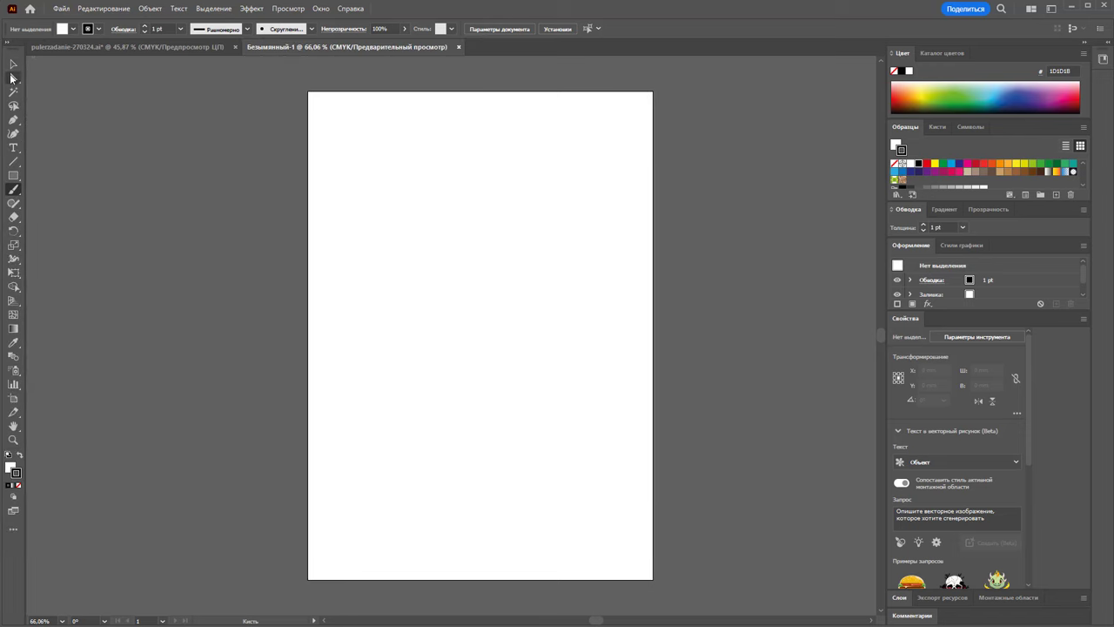
left_click(321, 9)
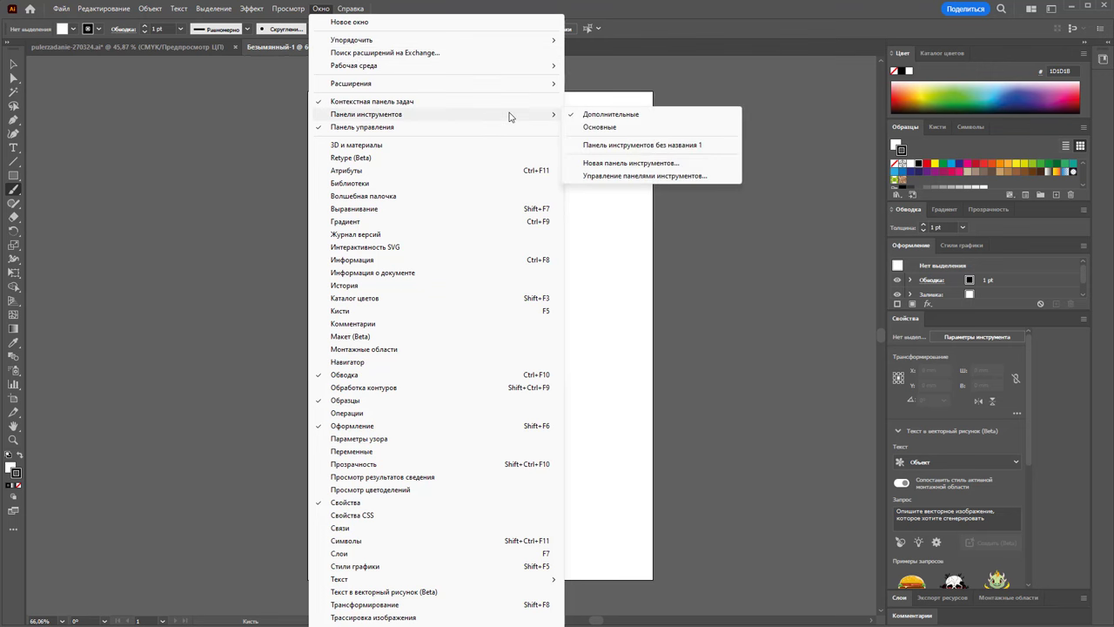
mouse_move(367, 114)
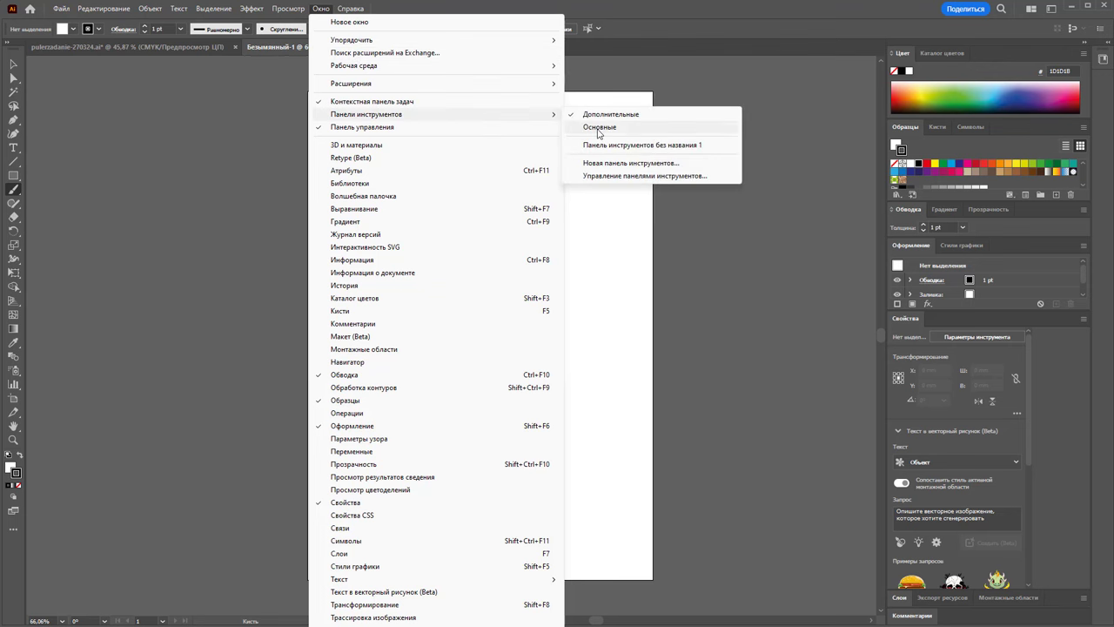
left_click(597, 128)
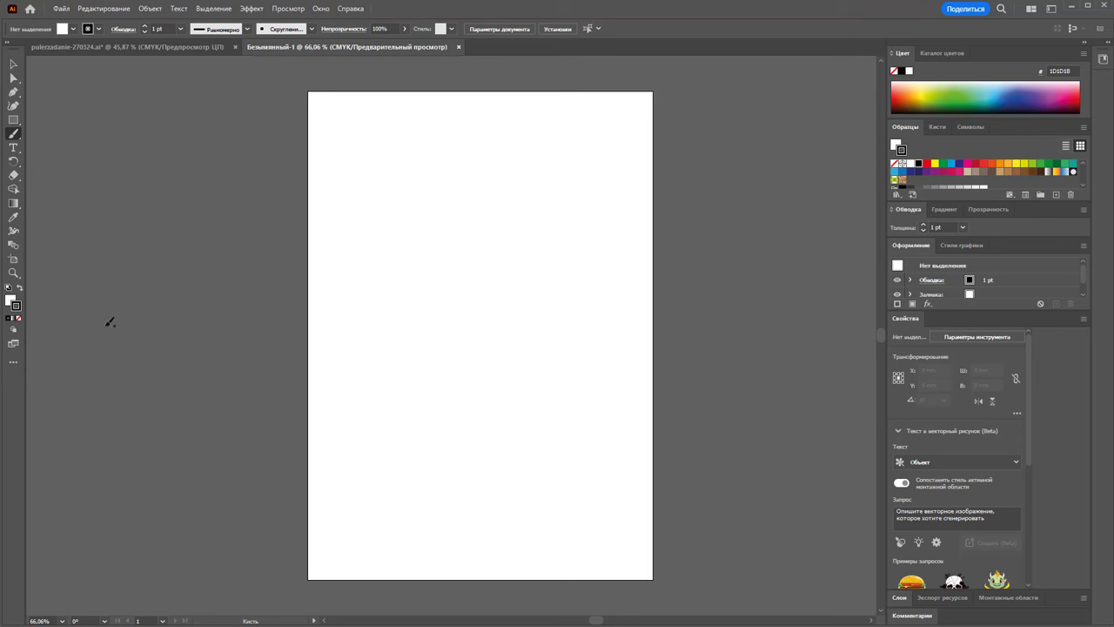
- Change the workspace, expand the right-dock panels, and restore the Advanced toolbar
left_click(320, 9)
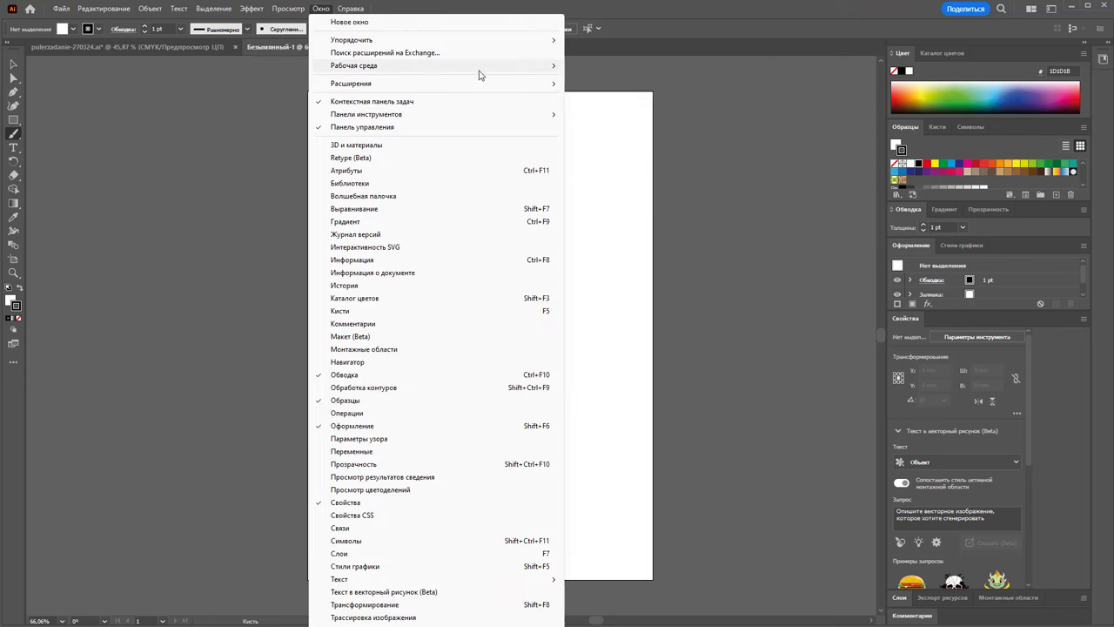
mouse_move(435, 65)
left_click(595, 79)
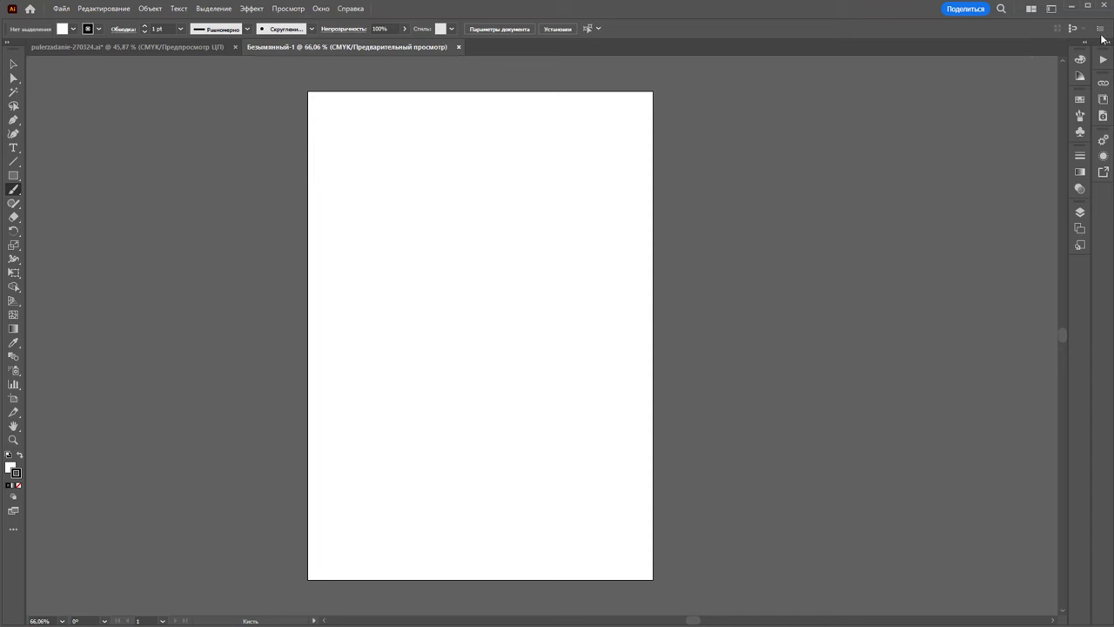
left_click(1089, 48)
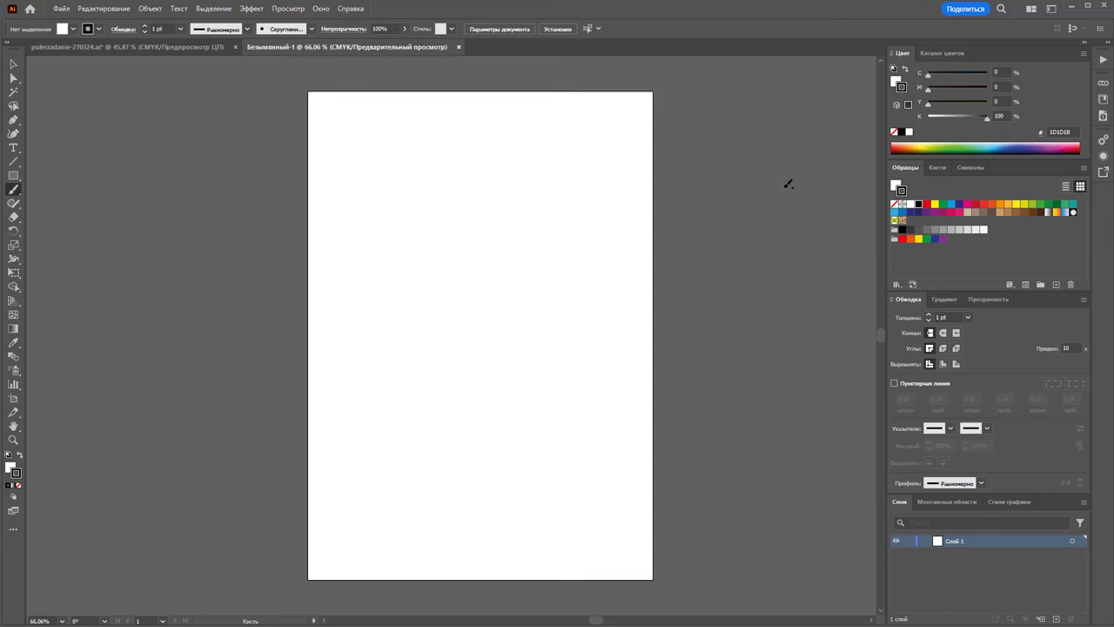
left_click(321, 8)
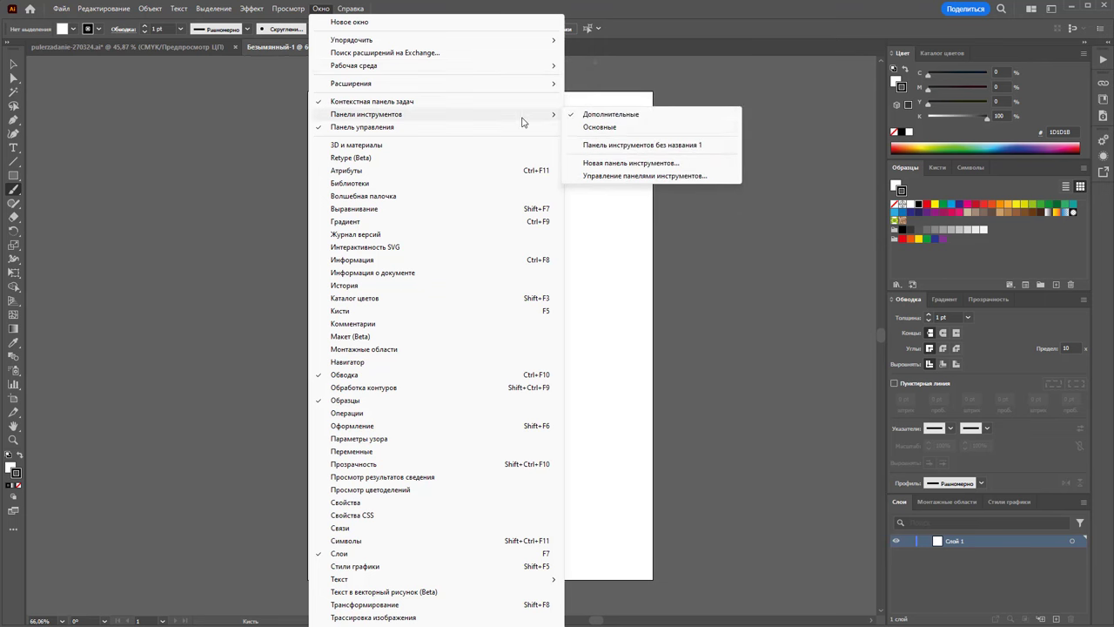
mouse_move(366, 114)
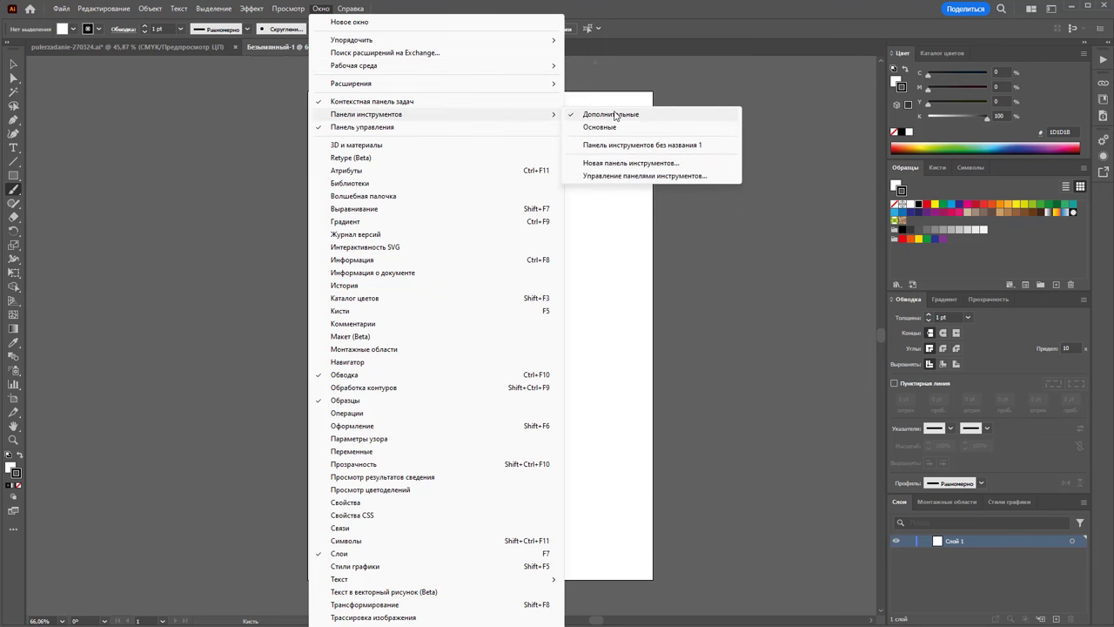
left_click(691, 89)
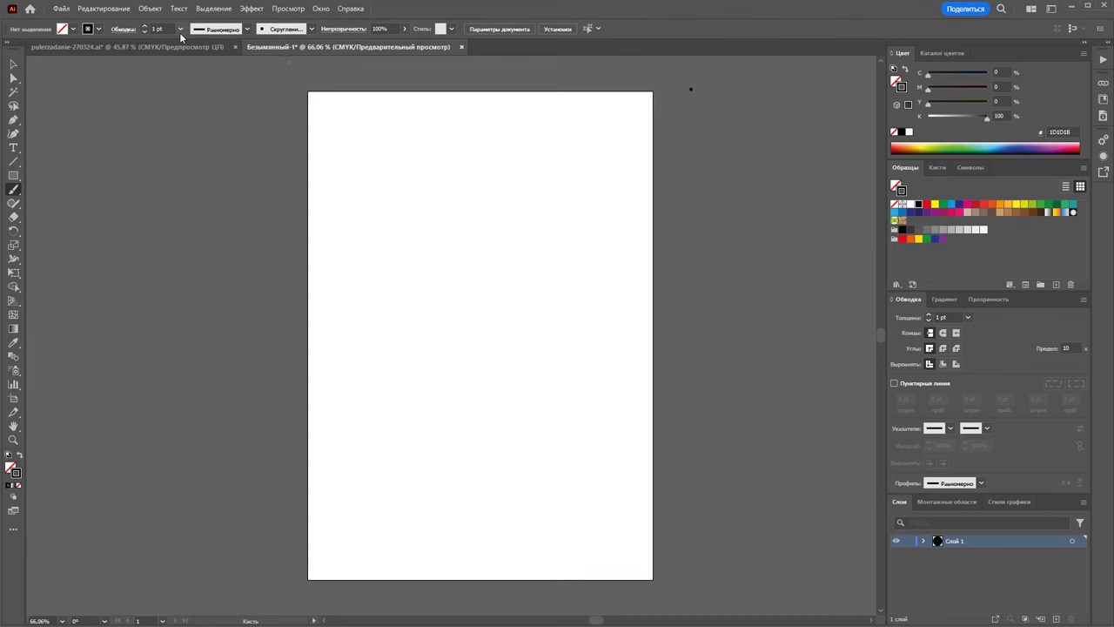
- Review File > Document Setup, cancel it unchanged, and return to the menus
left_click(61, 10)
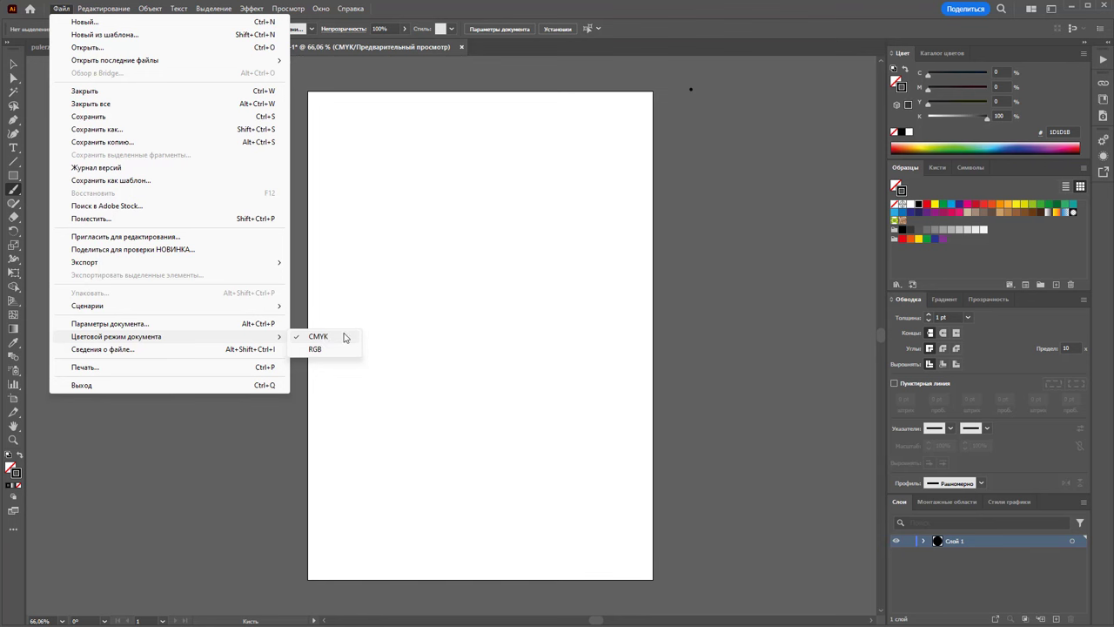
left_click(187, 330)
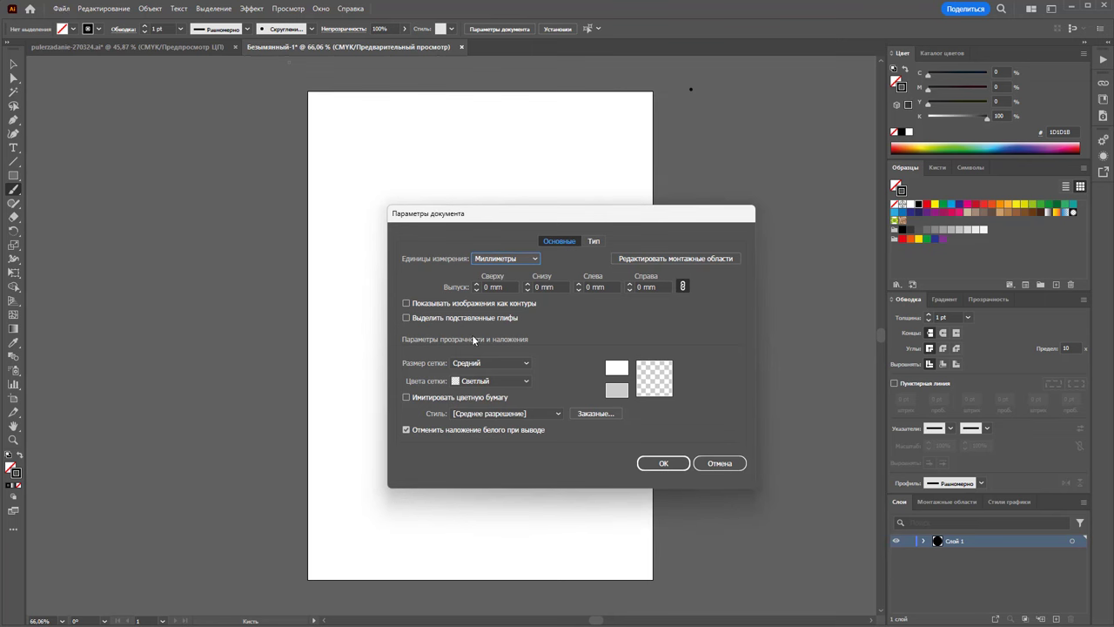
left_click(741, 466)
left_click(61, 7)
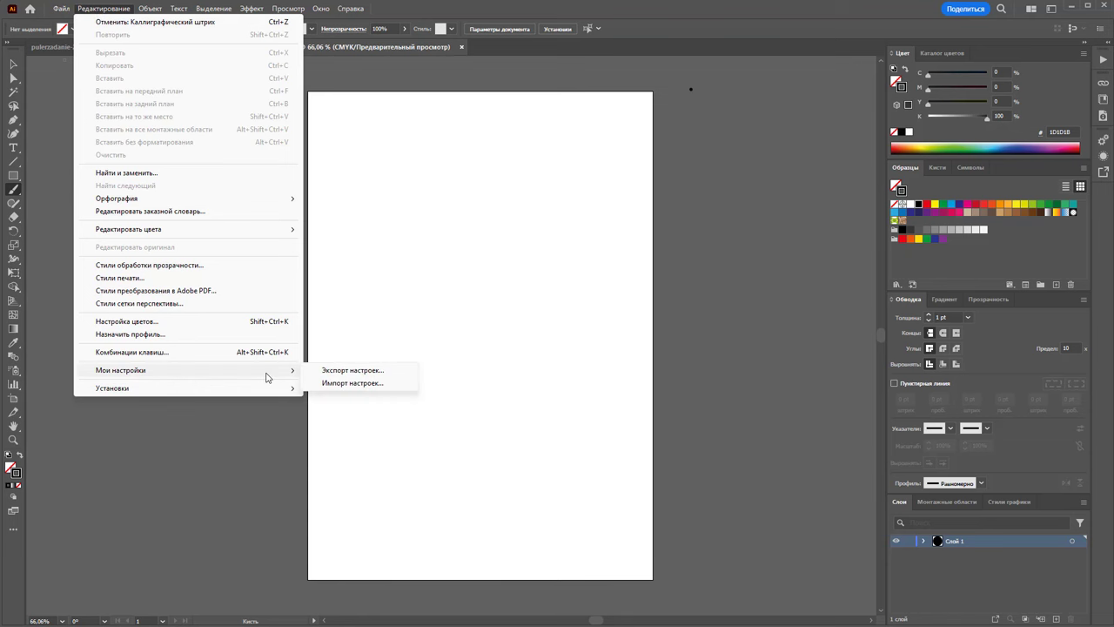
mouse_move(113, 388)
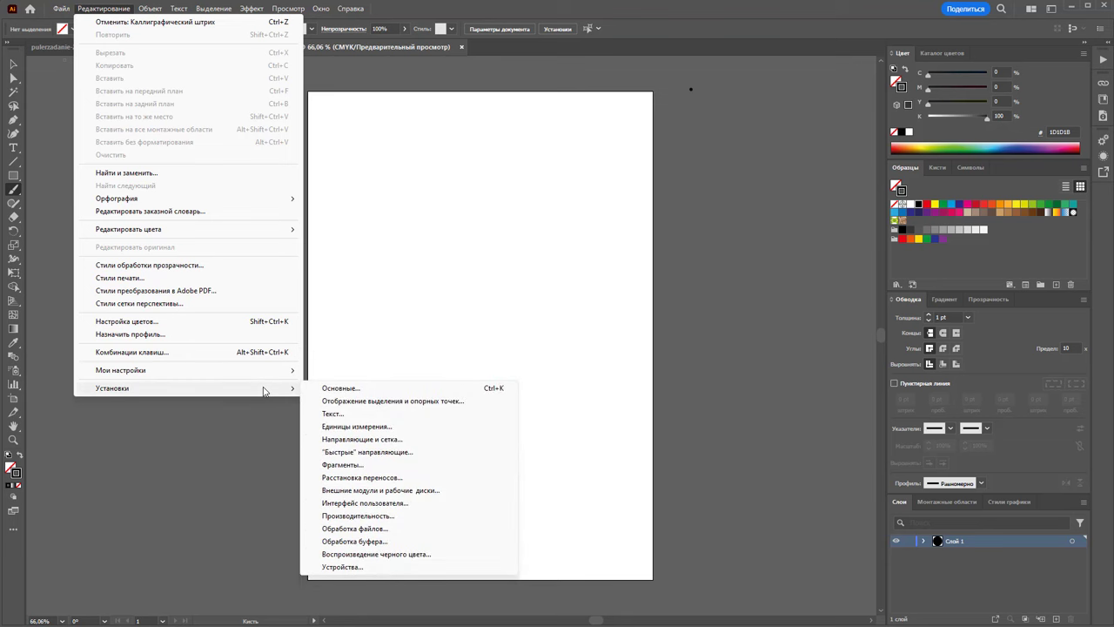
- Open General preferences, view the Units page, and cancel without changes
left_click(327, 388)
left_click_drag(815, 150, 429, 175)
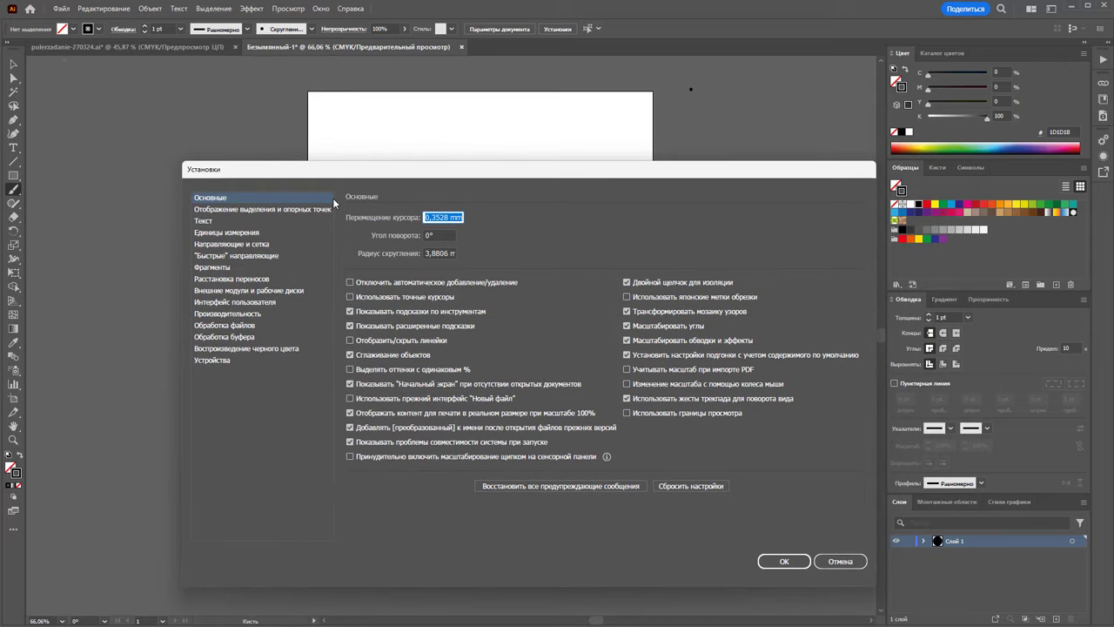
left_click(245, 233)
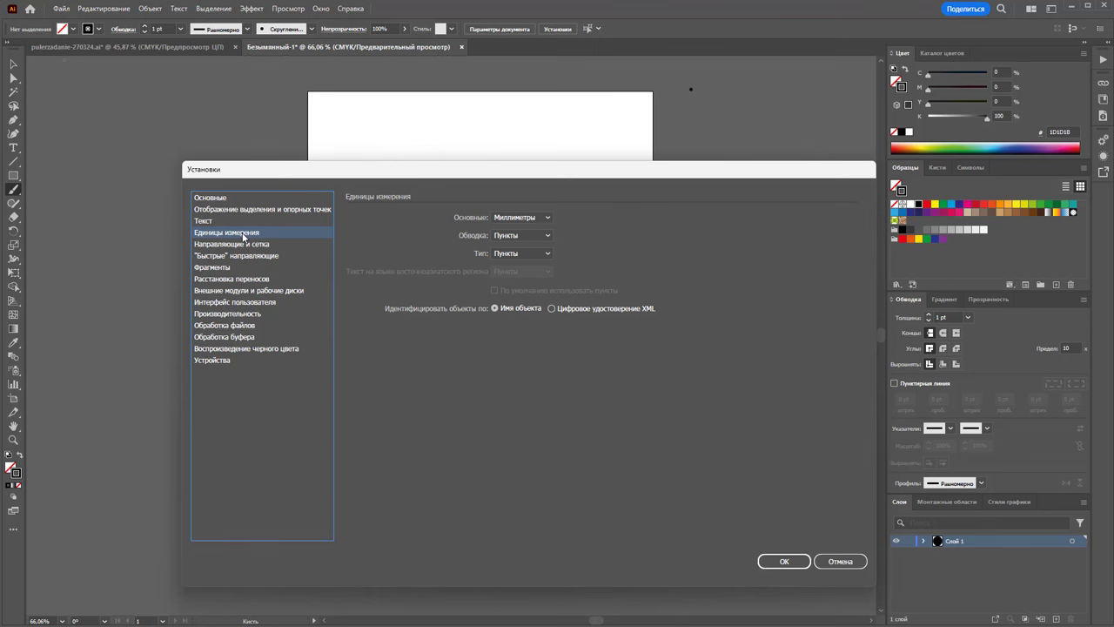
left_click_drag(412, 172, 337, 158)
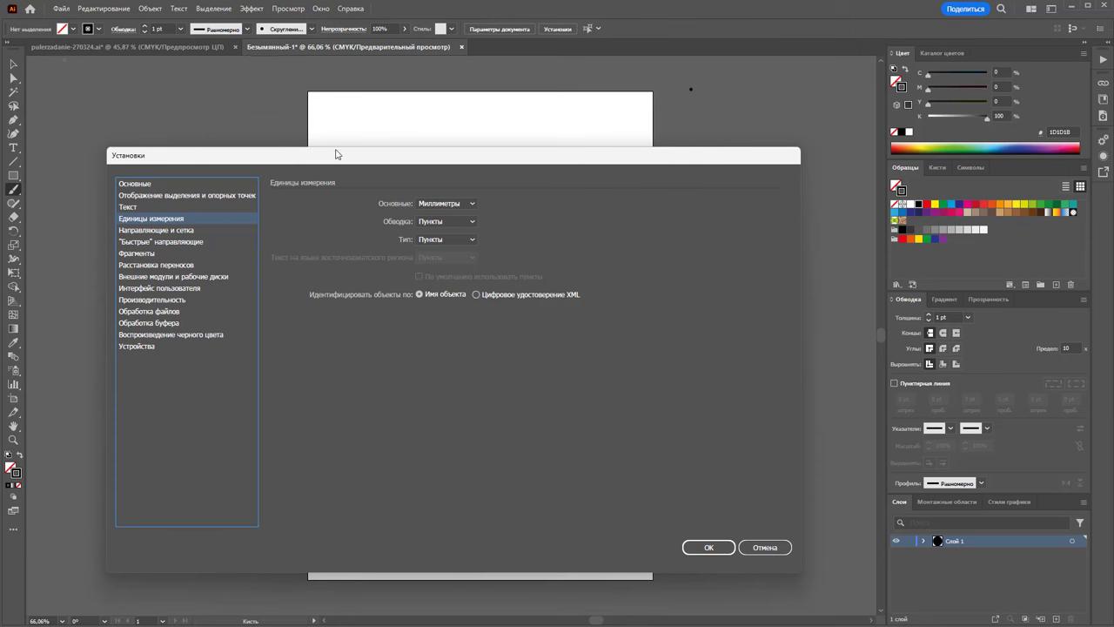
left_click(769, 548)
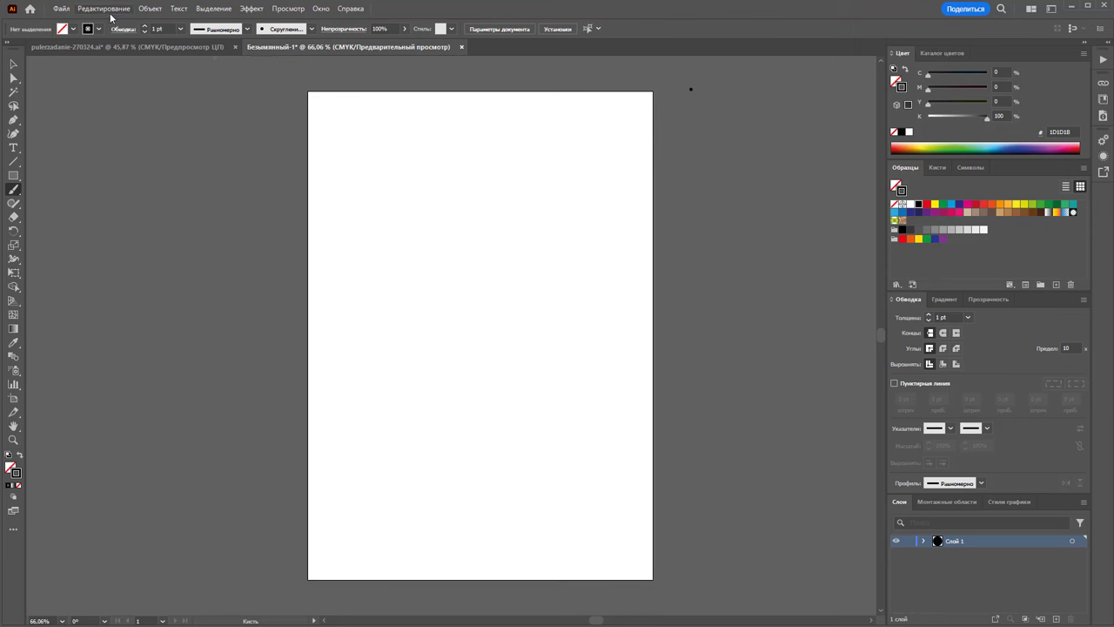
- Reopen Units preferences, confirm Millimeters as the General unit, and cancel
left_click(108, 9)
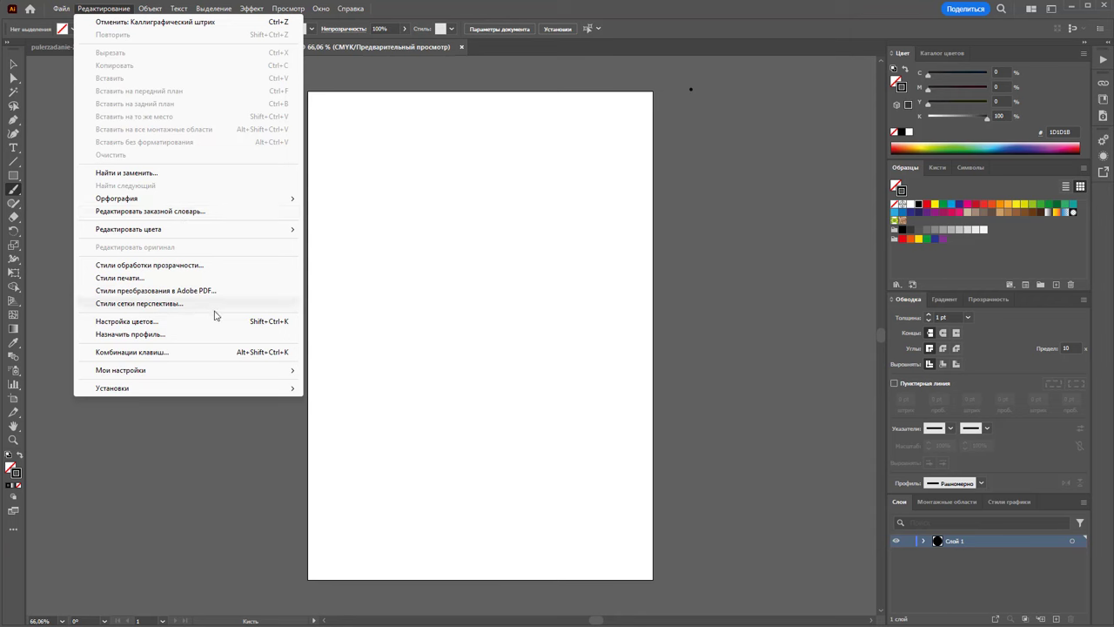
mouse_move(174, 388)
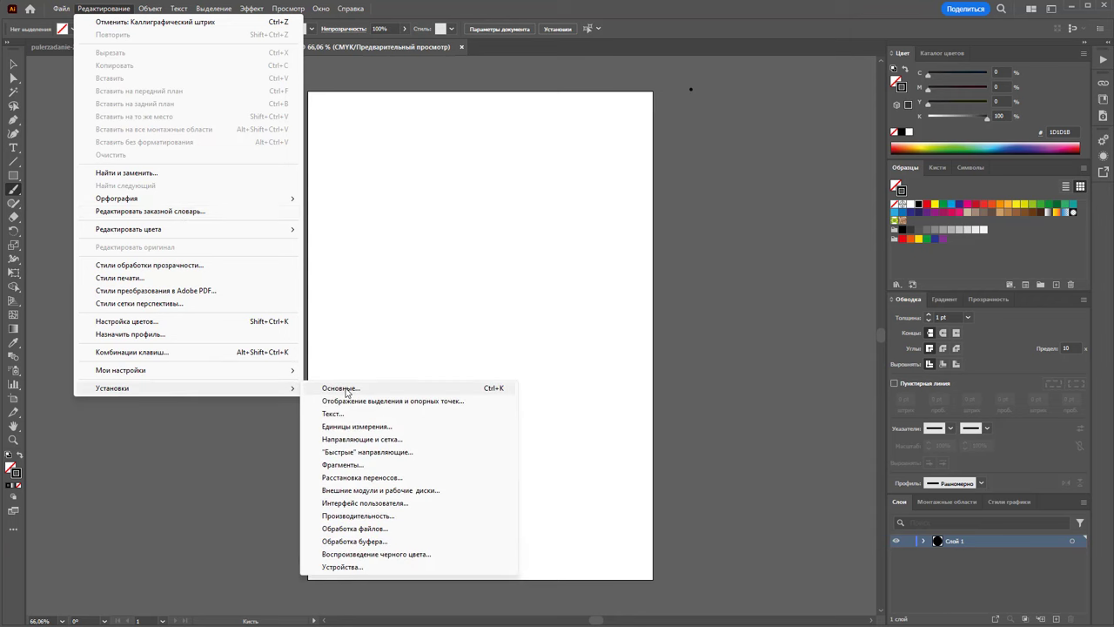
left_click(339, 388)
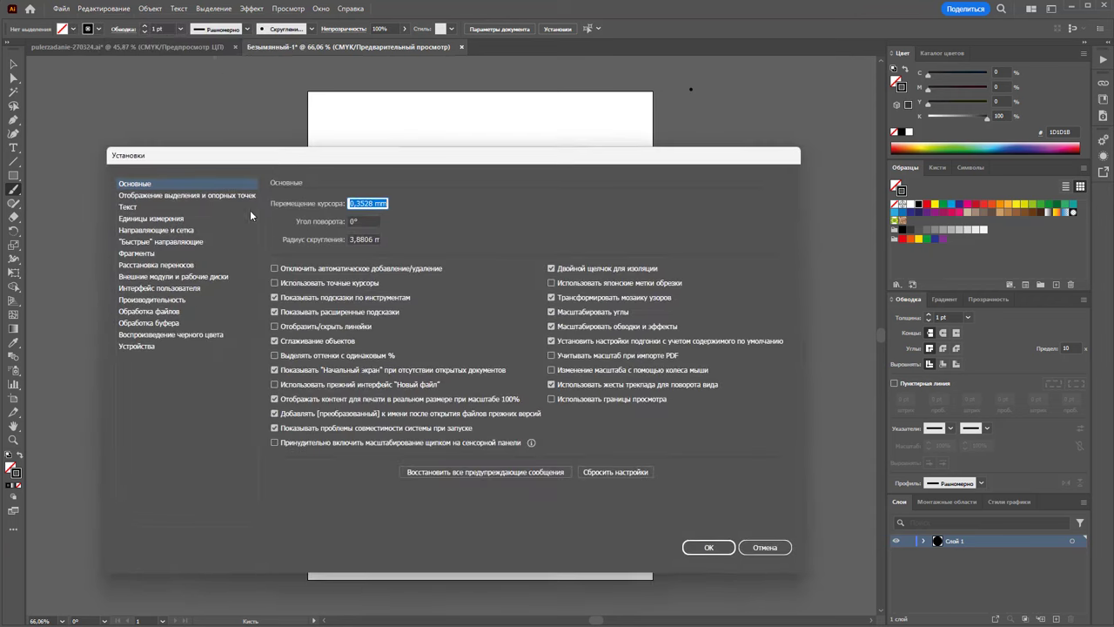
left_click(140, 220)
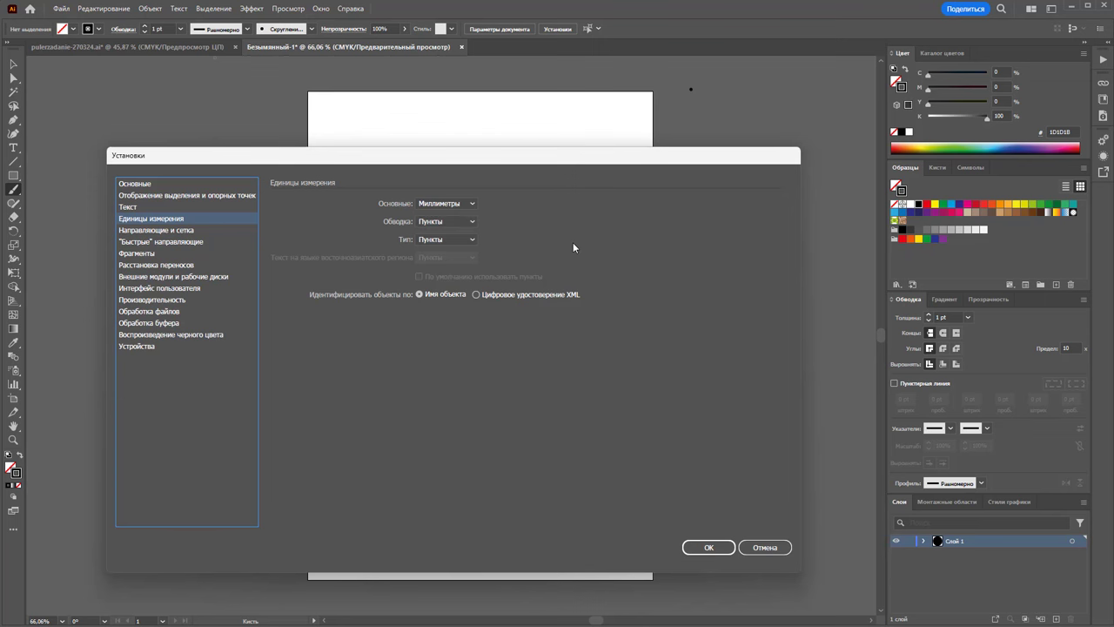
left_click(468, 204)
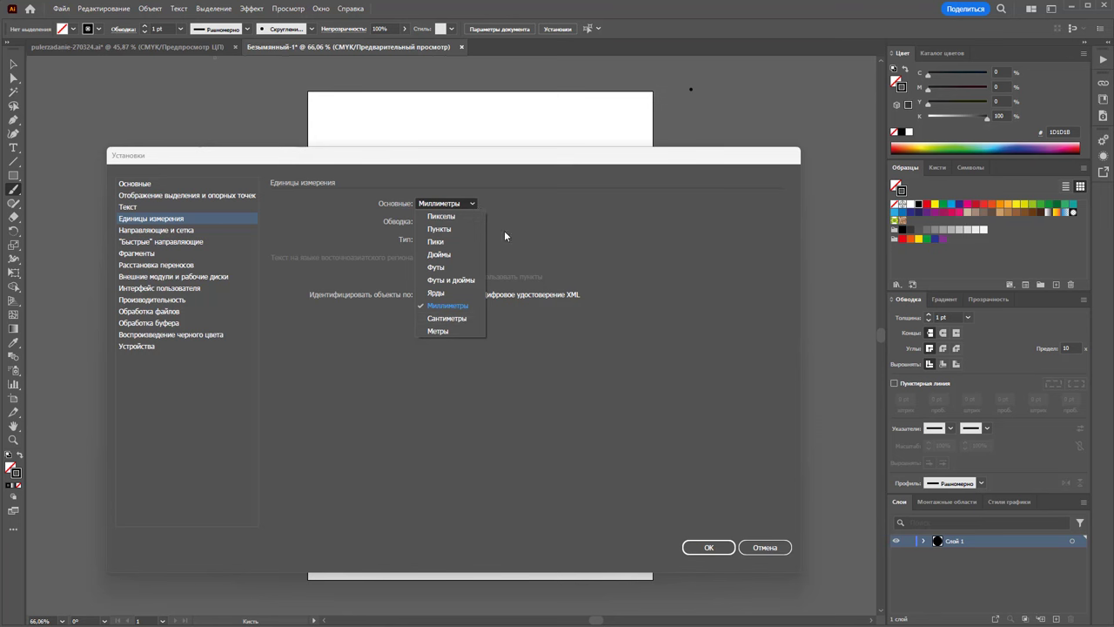
left_click(563, 233)
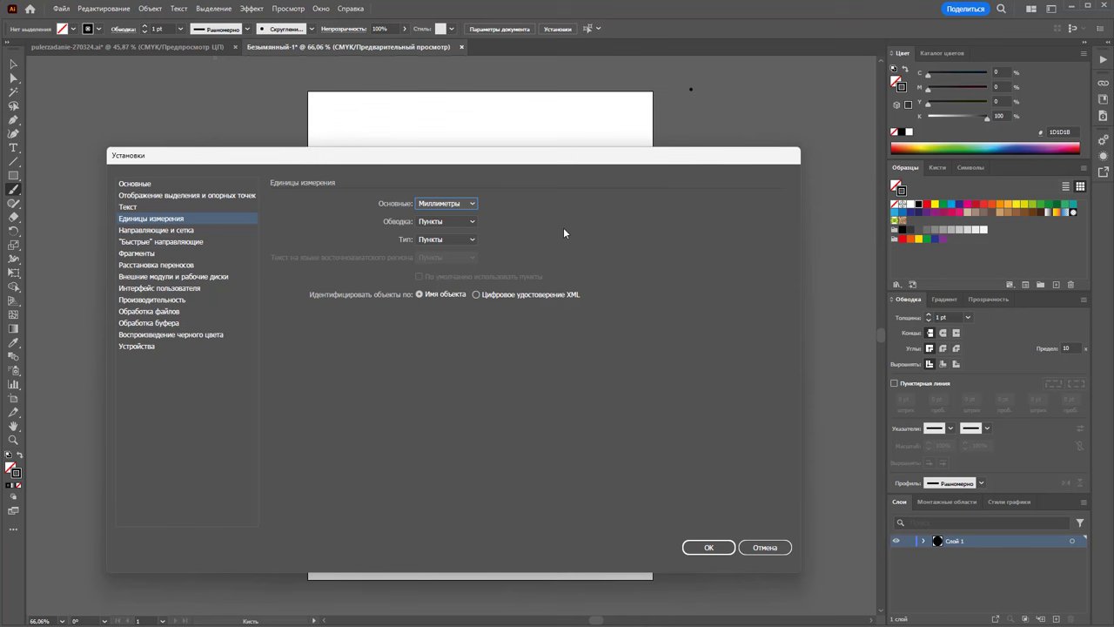
left_click(749, 546)
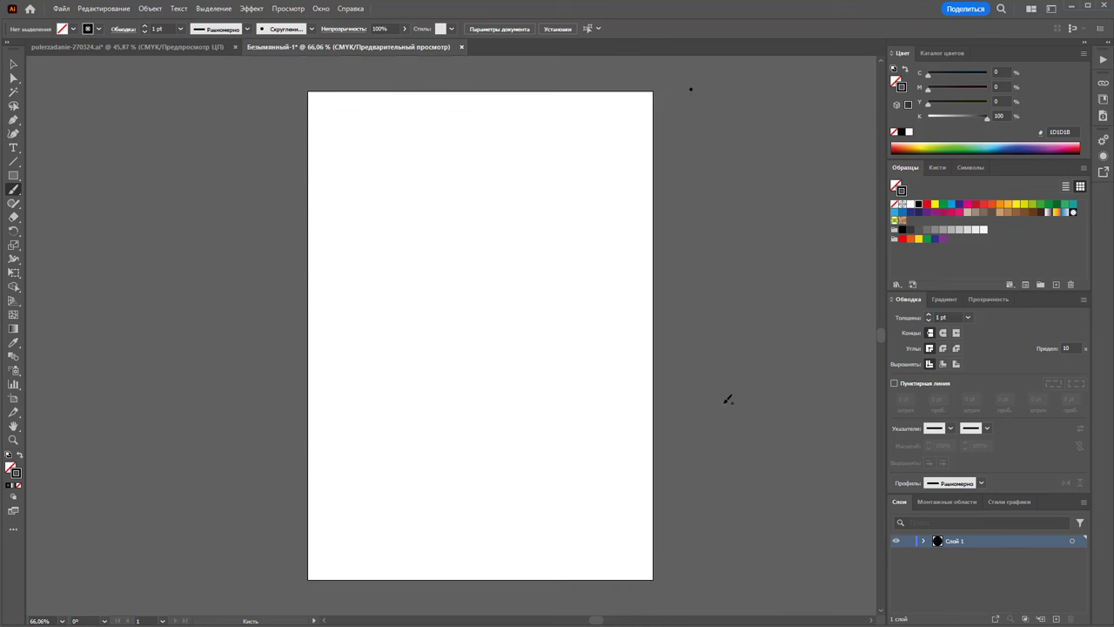
left_click(322, 8)
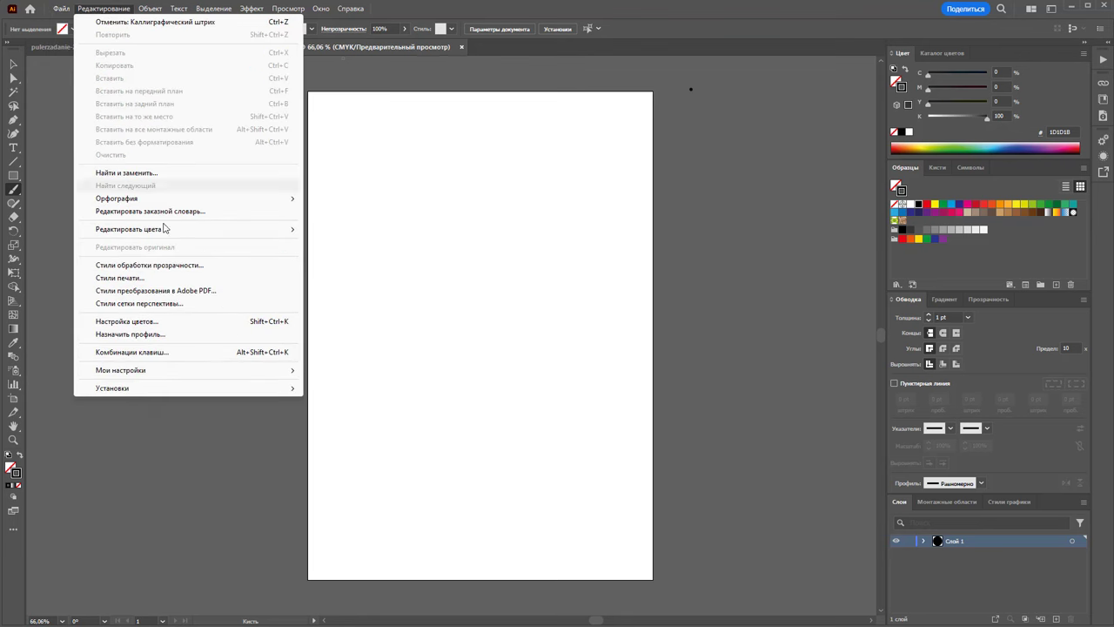
mouse_move(112, 388)
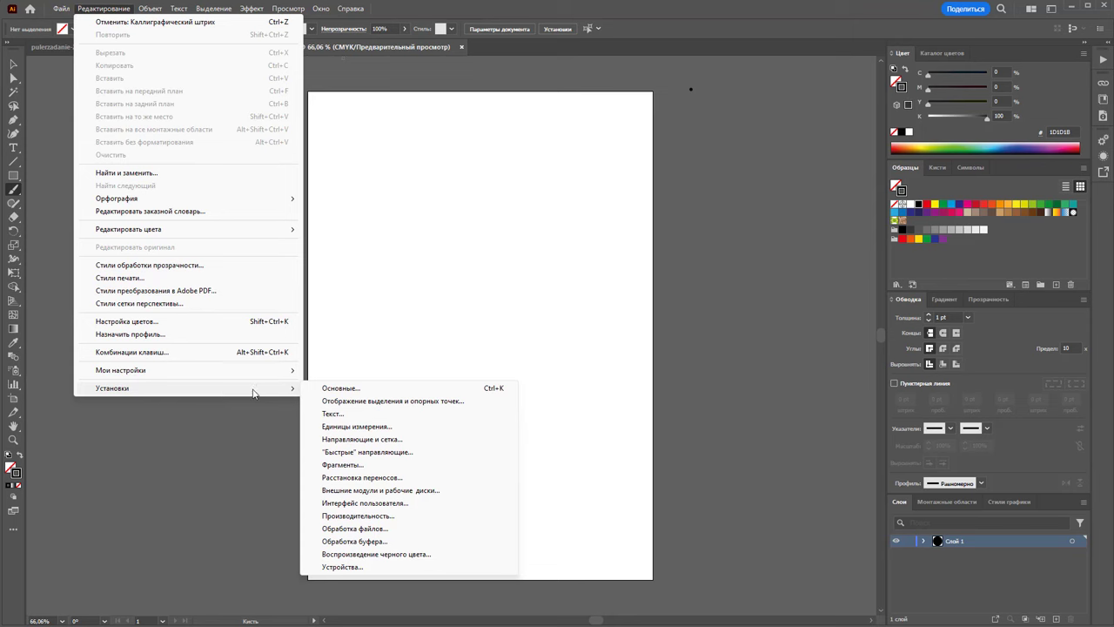
left_click(399, 428)
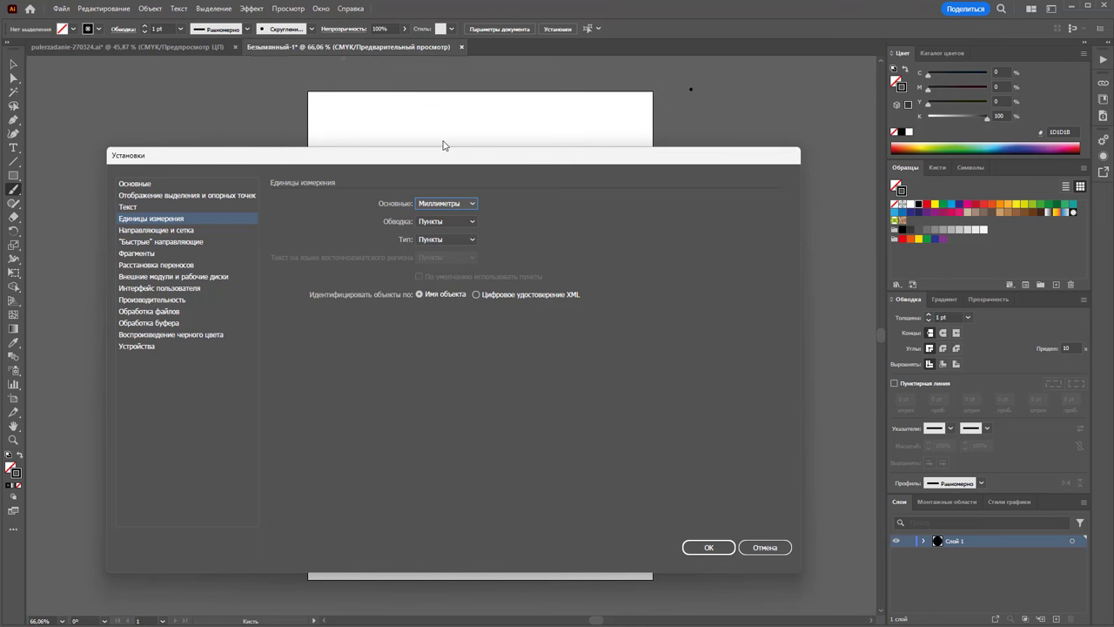
left_click(765, 547)
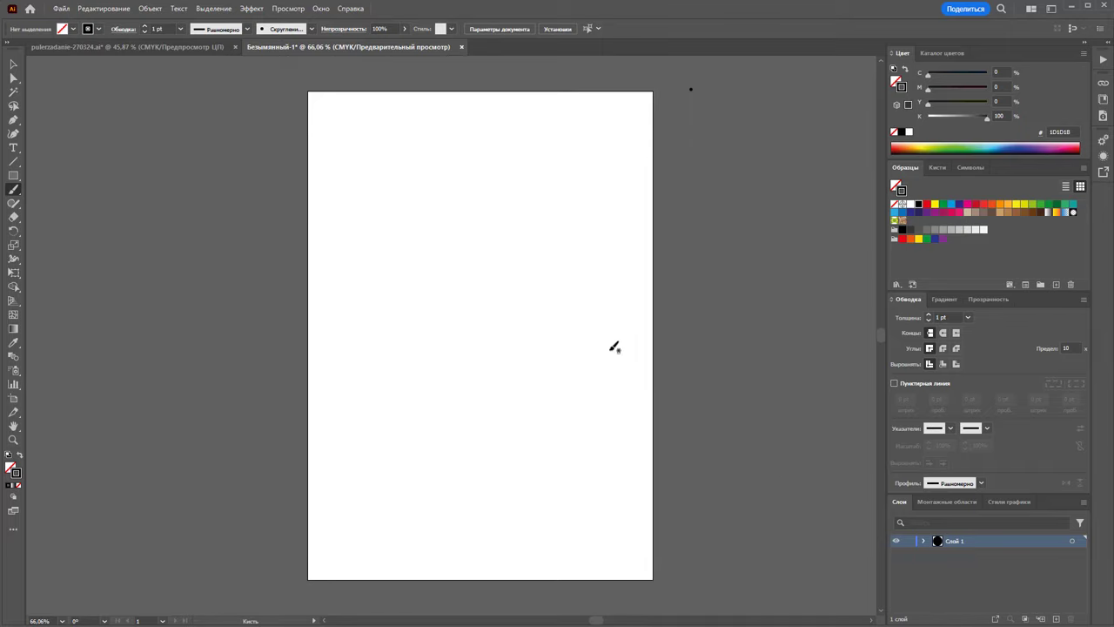
- Switch to pulerzadanie-270324.ai and show its zipper pulls in Outline view with Ctrl+Y
left_click(126, 47)
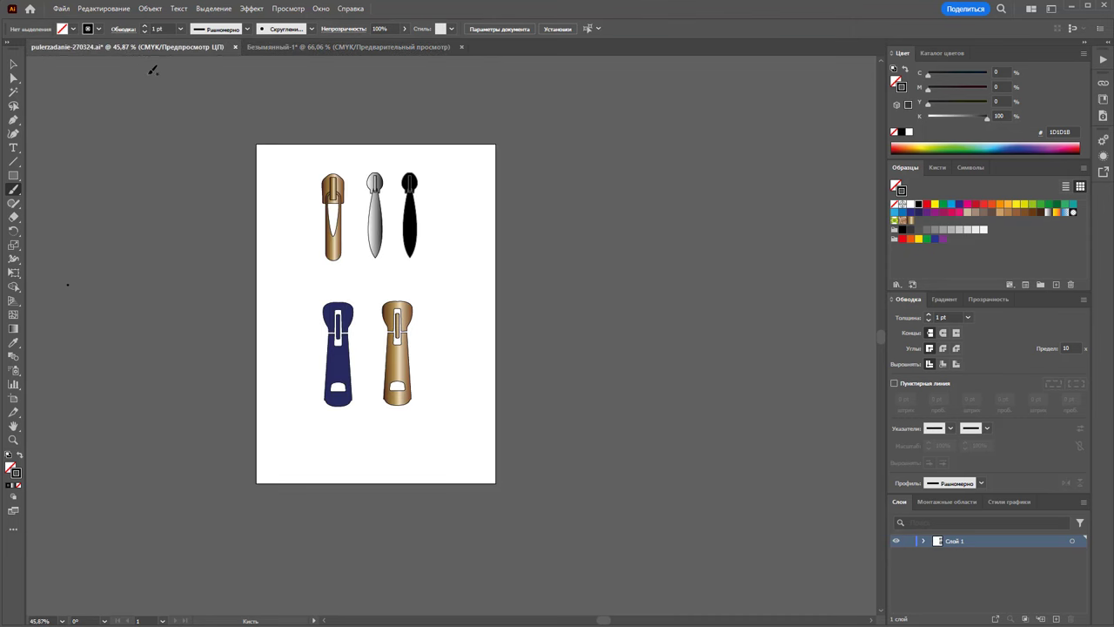
key("ctrl+y")
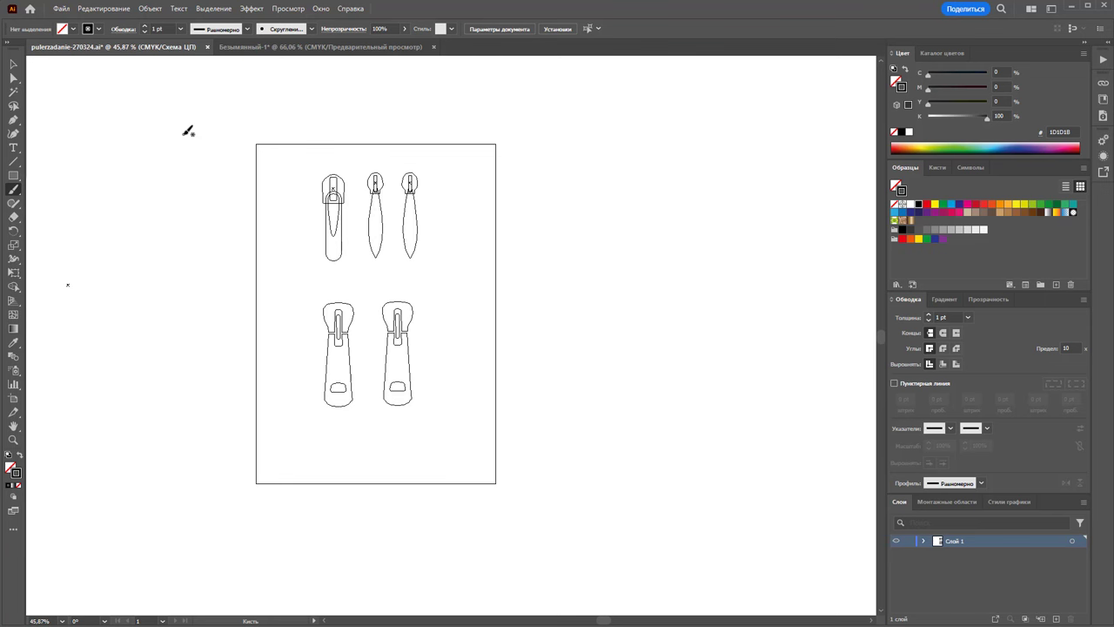
- Toggle Ctrl+Y to compare outline and colour, then choose View > Preview
key("ctrl+y")
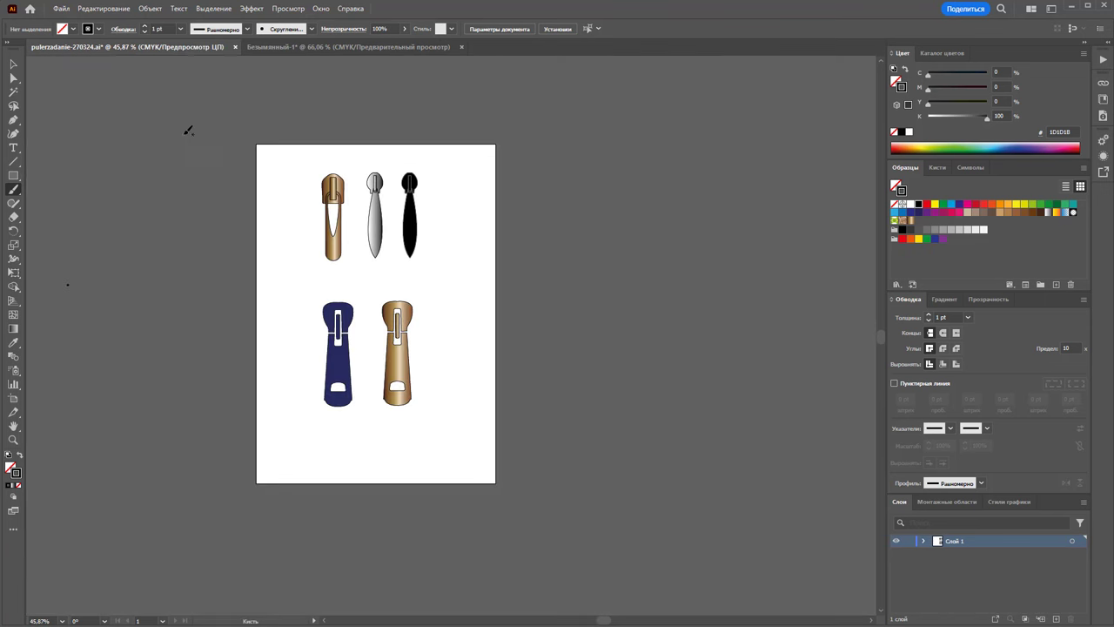
key("ctrl+y")
key("ctrl+y")
key("ctrl+y")
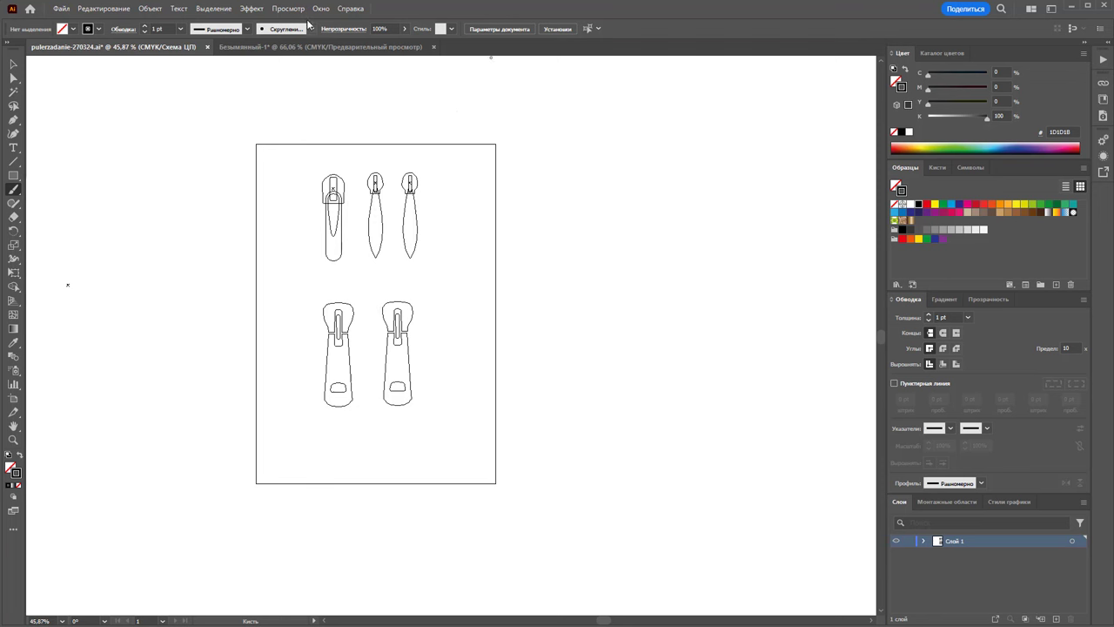
left_click(288, 10)
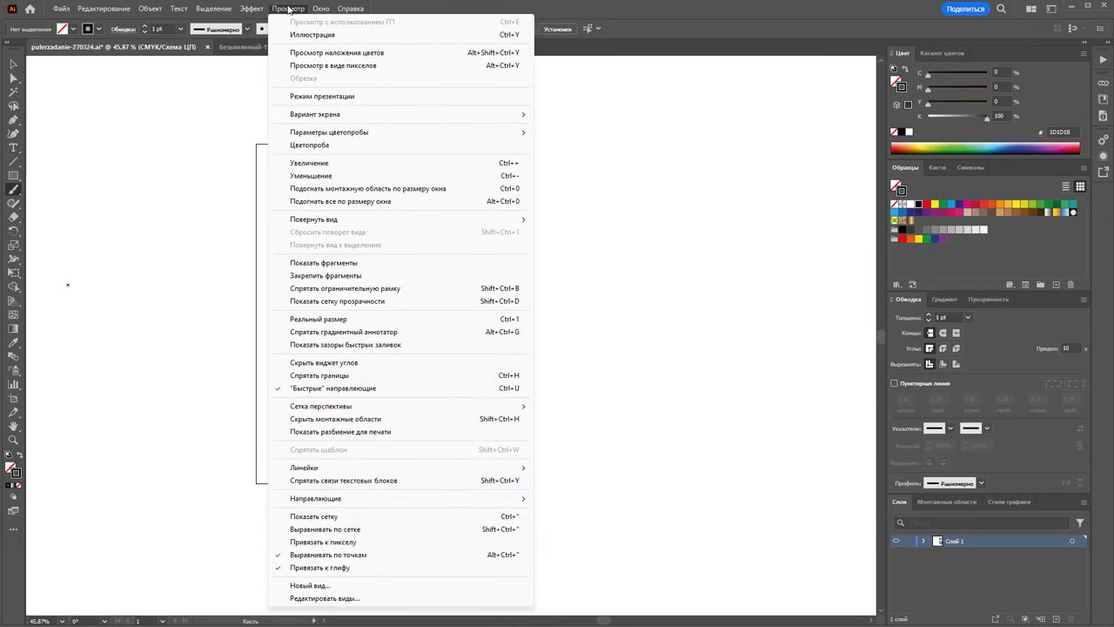
left_click(322, 36)
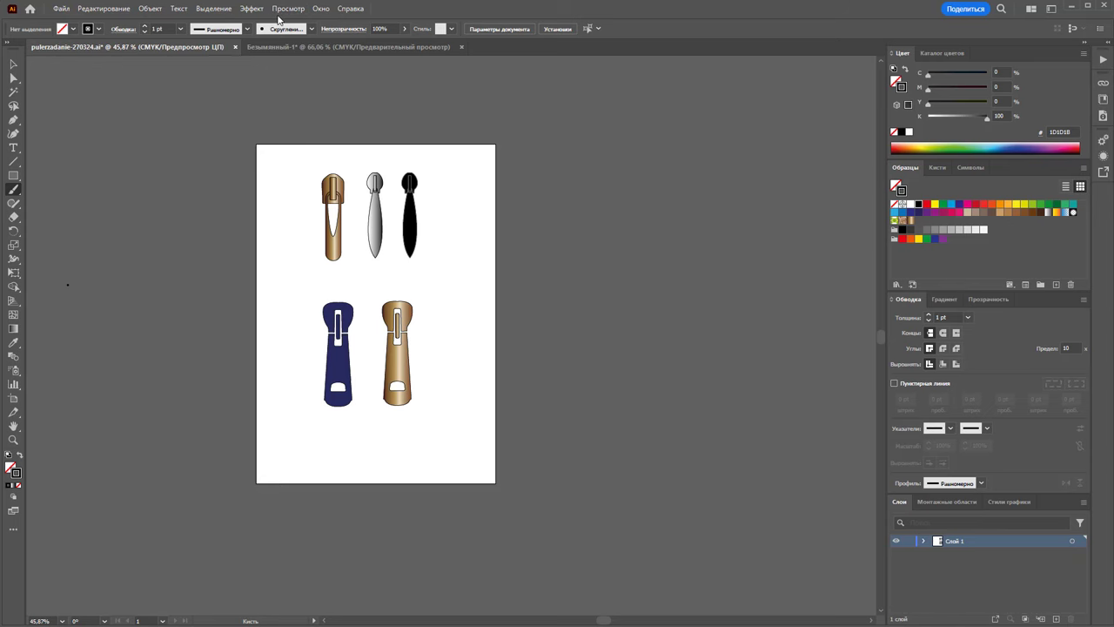
- Switch to View > Outline once more, then return to View > Preview
left_click(288, 10)
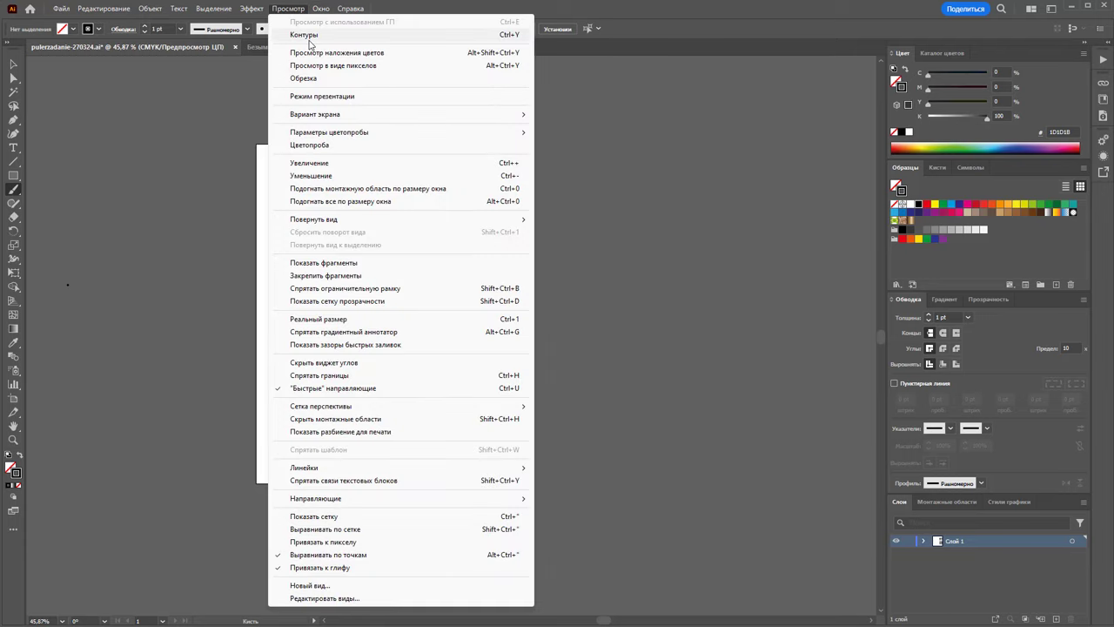
left_click(309, 37)
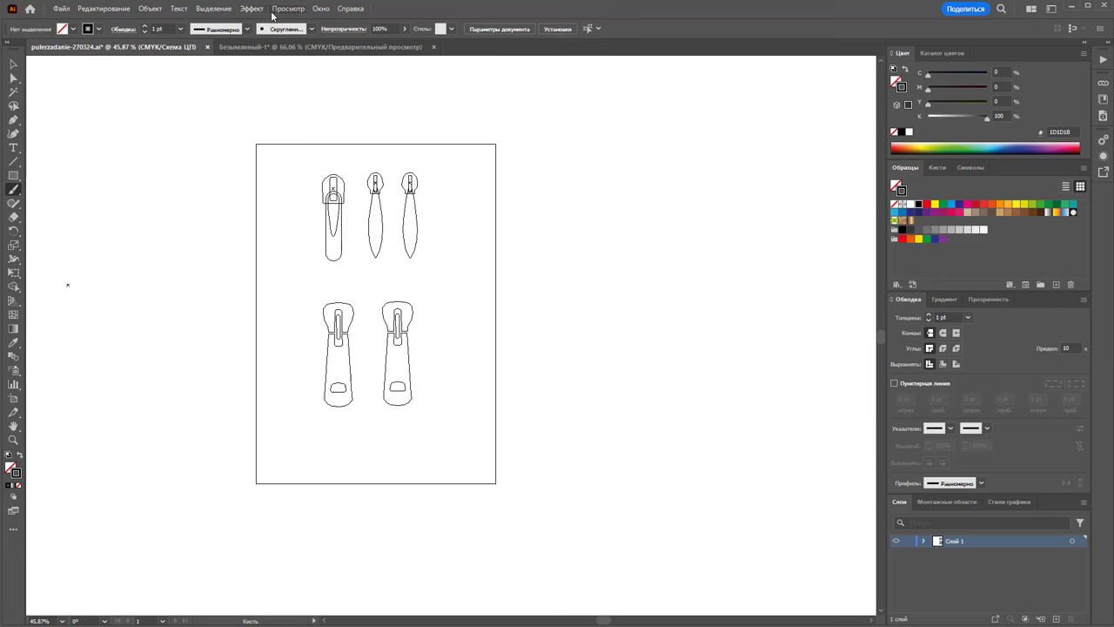
left_click(288, 8)
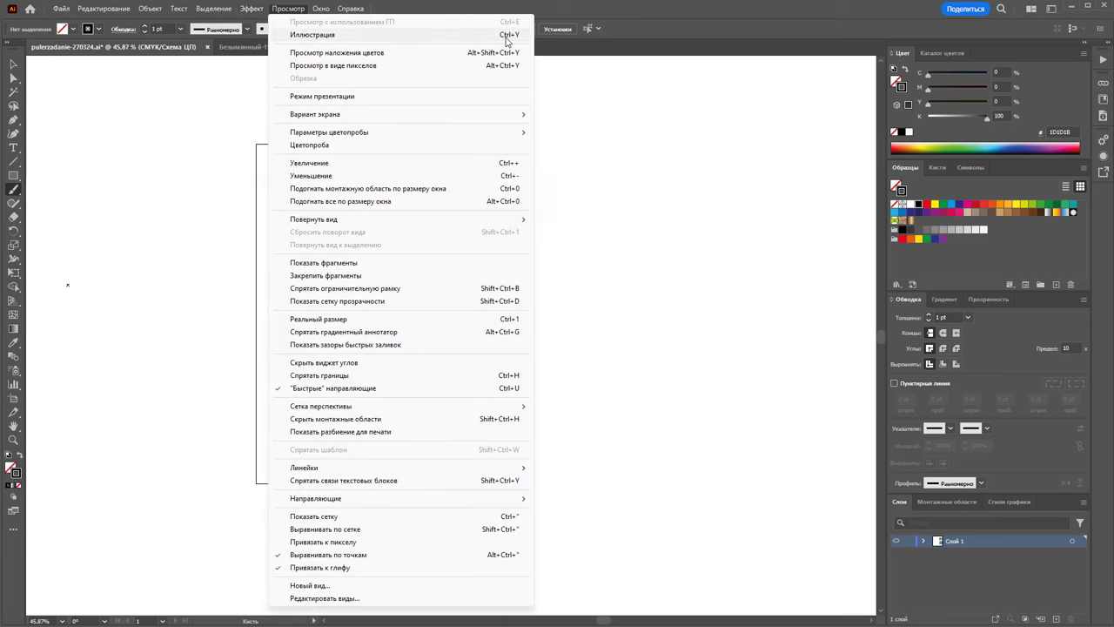
left_click(311, 35)
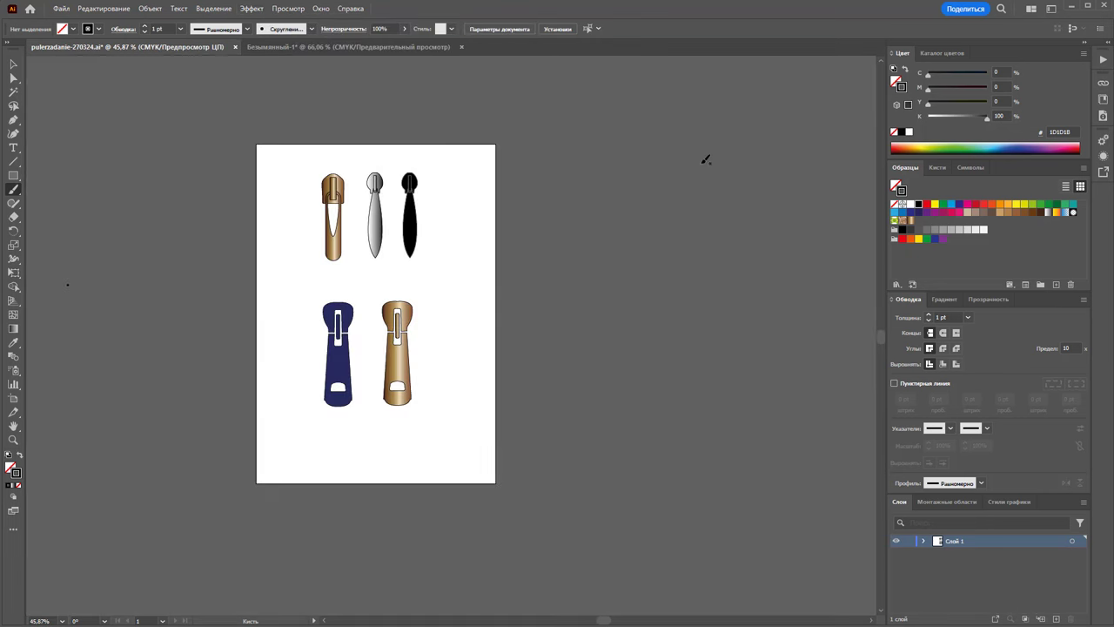